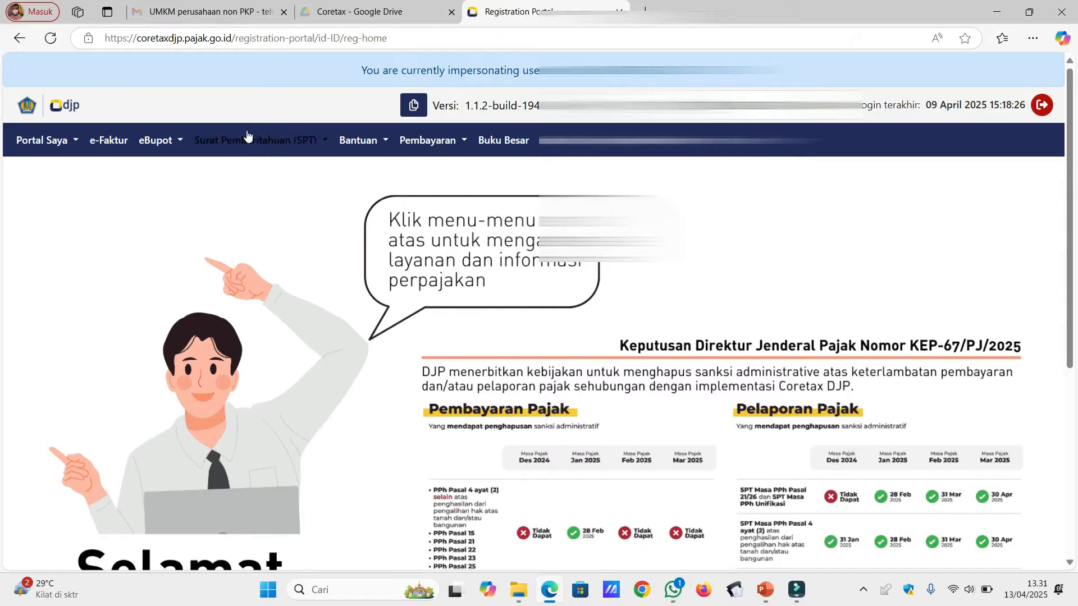
Open eBupot's Bukti Pemotongan Bulanan Pegawai Tetap list of unissued slips.
click(183, 141)
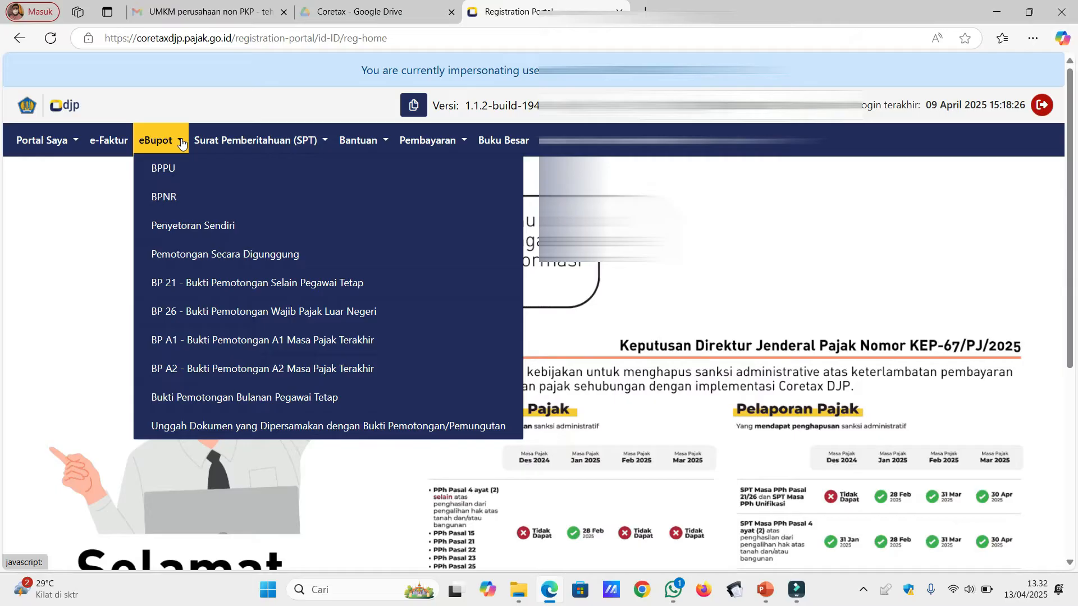
click(238, 397)
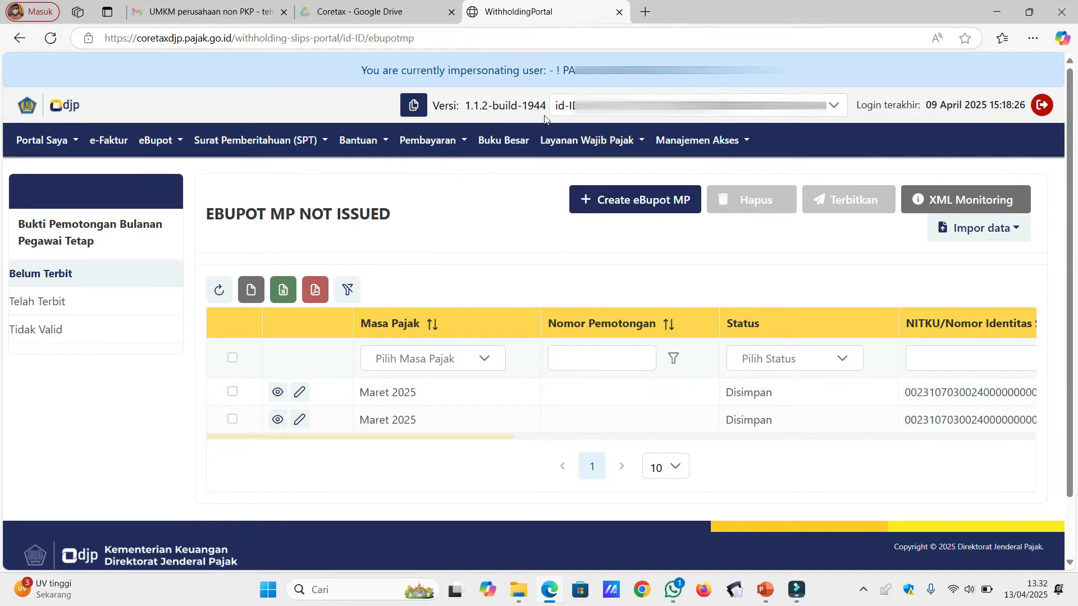
Create an April 2025 eBupot MP slip for a non-foreign employee, NPWP picked from autofill.
click(632, 207)
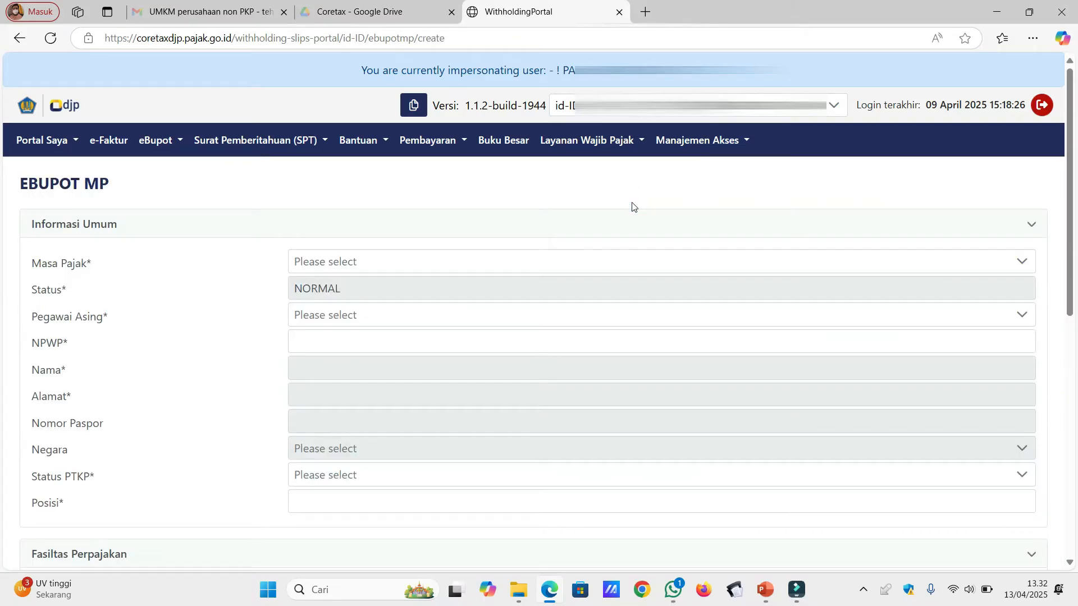
click(599, 267)
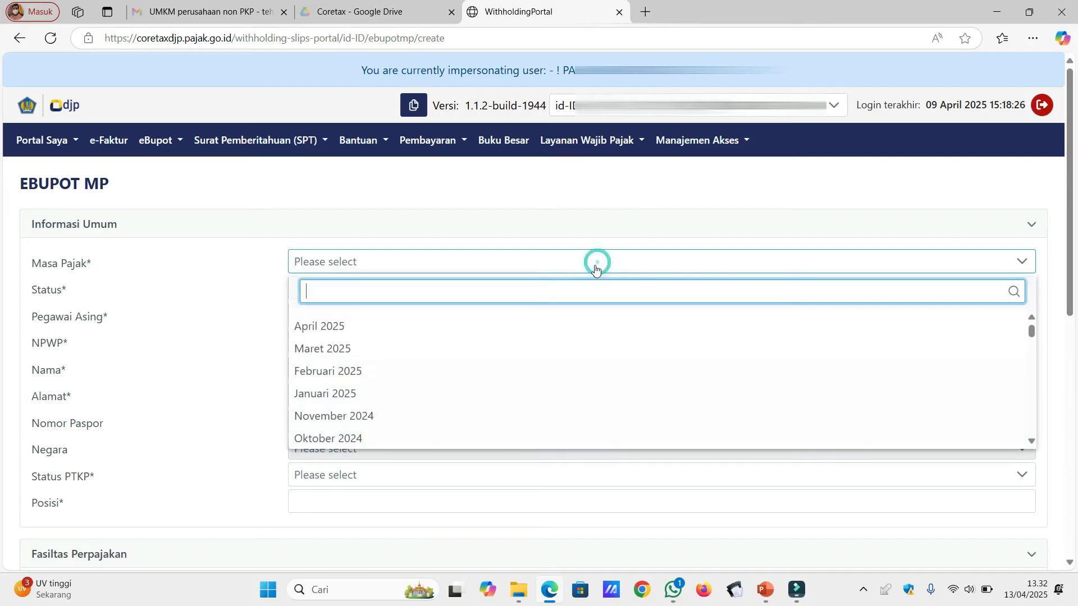
click(556, 326)
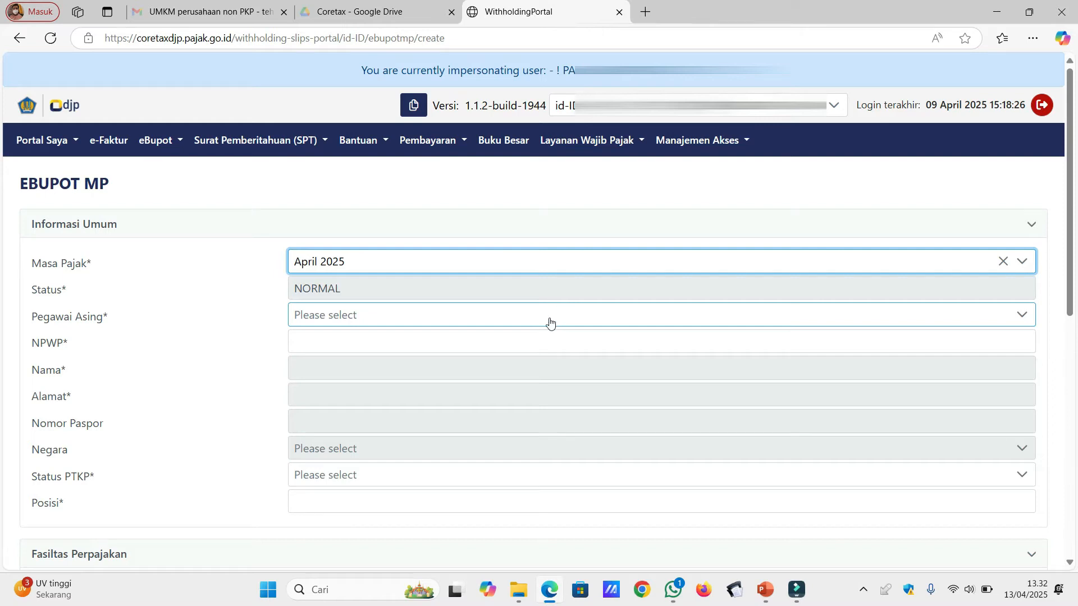
click(547, 318)
click(522, 381)
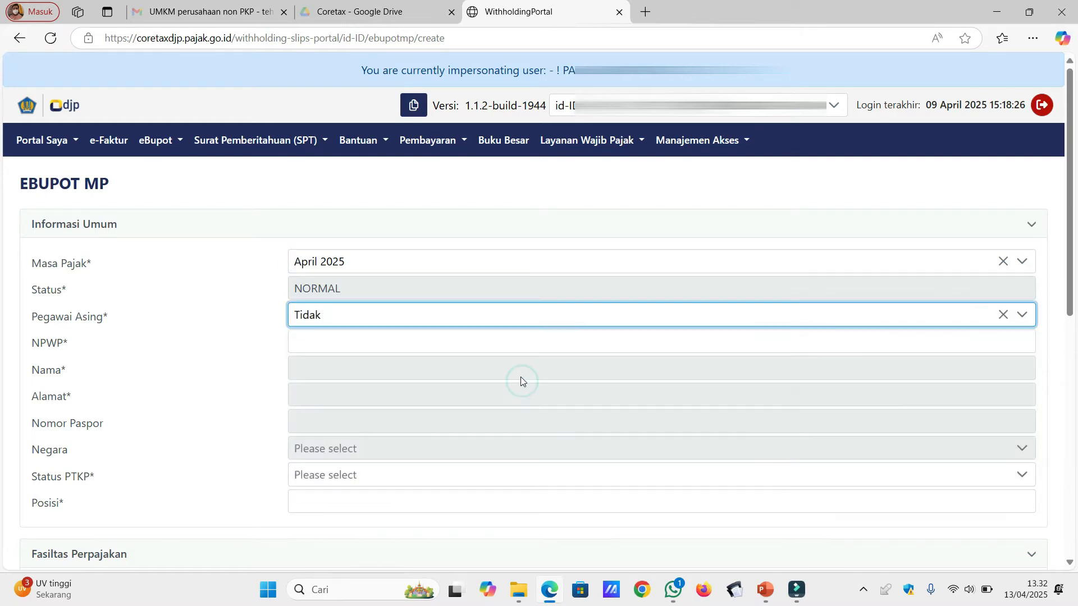
click(511, 342)
click(511, 342)
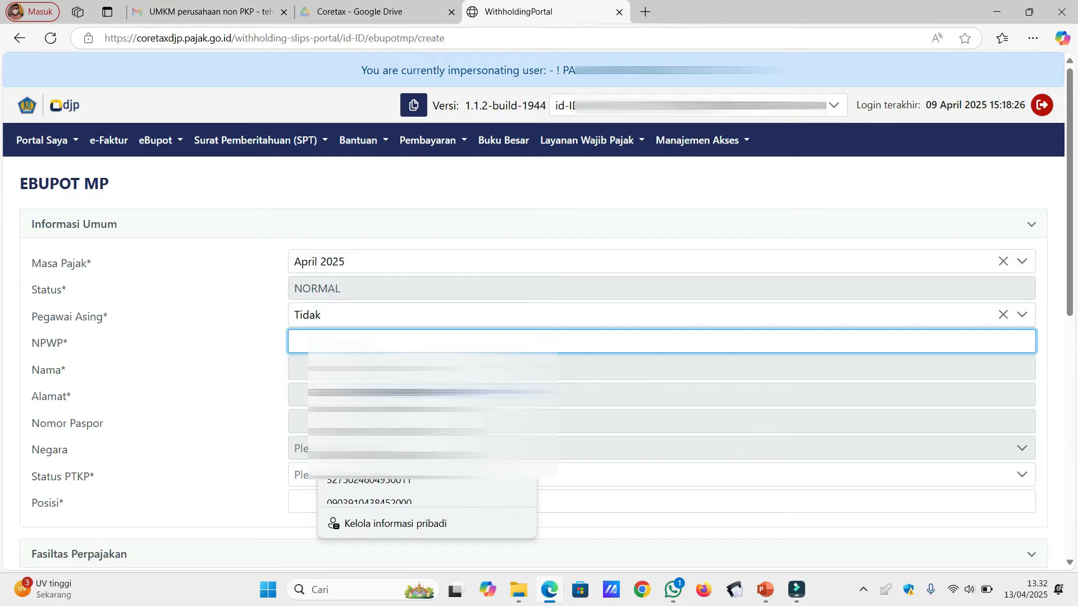
click(427, 392)
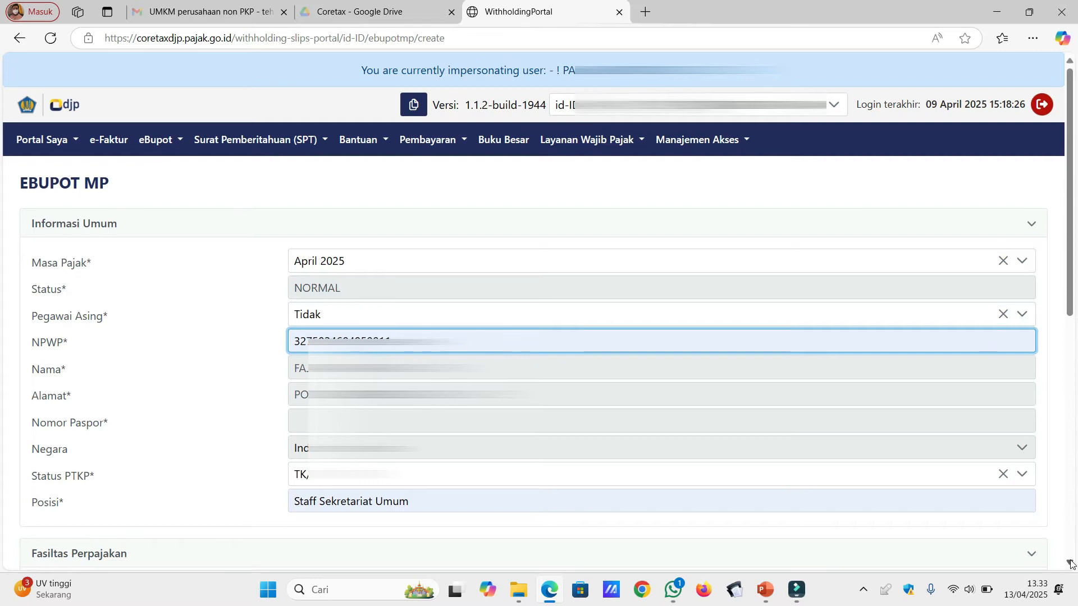
scroll(1070, 563, down, 4)
Set the slip to Tanpa Fasilitas with the Pegawai Tetap income tax object 21-100-01.
scroll(1071, 563, down, 5)
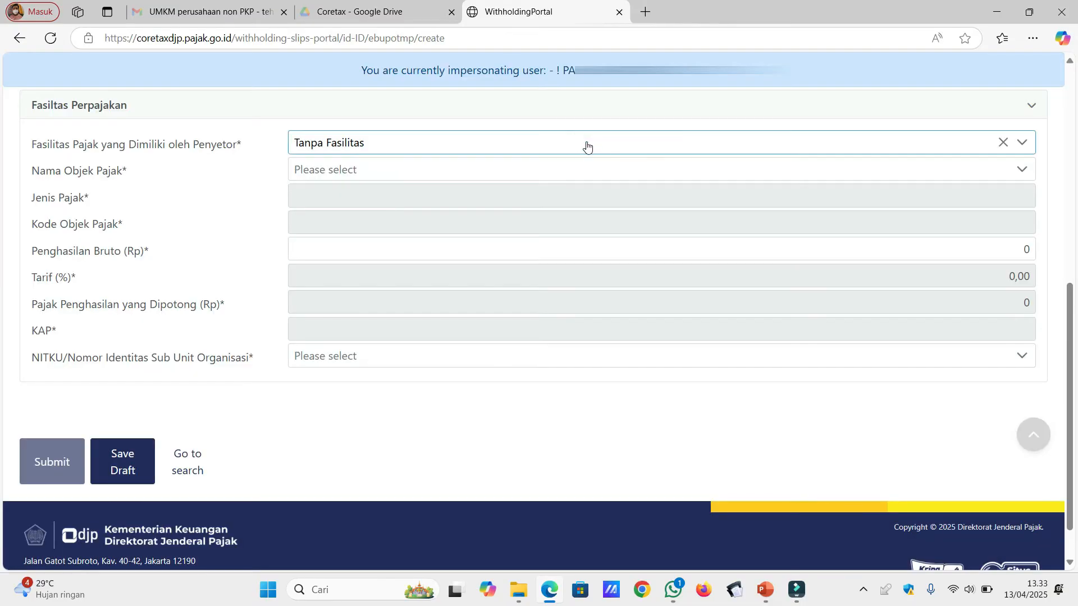
click(587, 146)
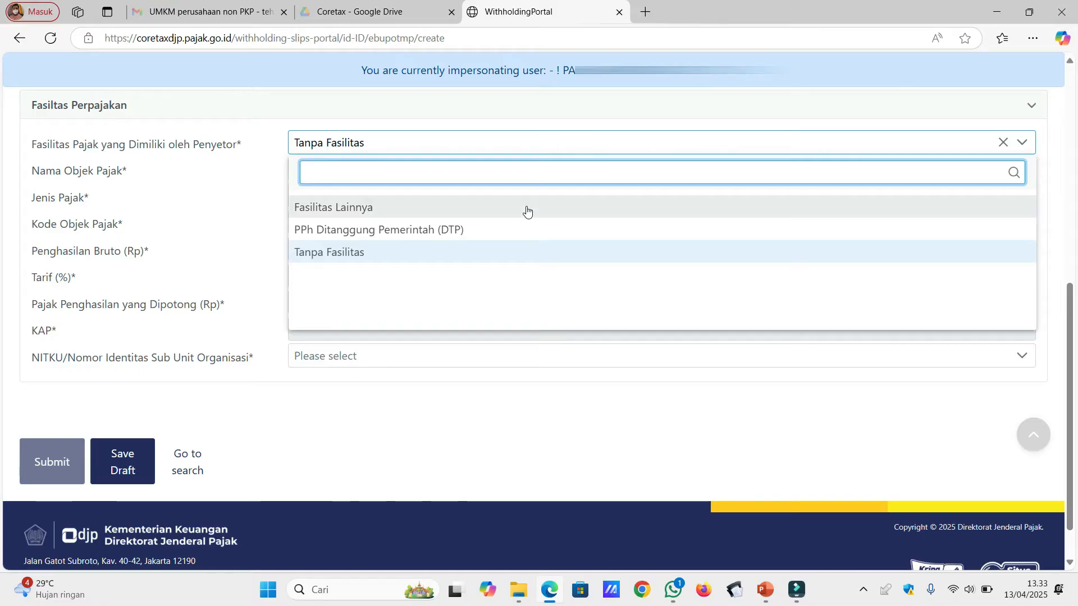
click(499, 252)
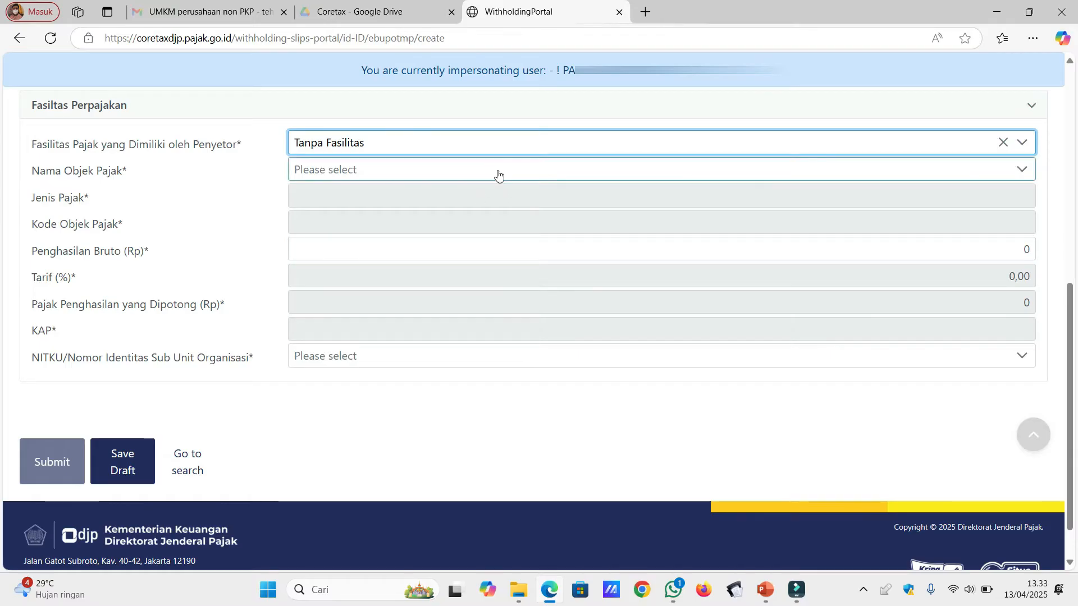
click(499, 176)
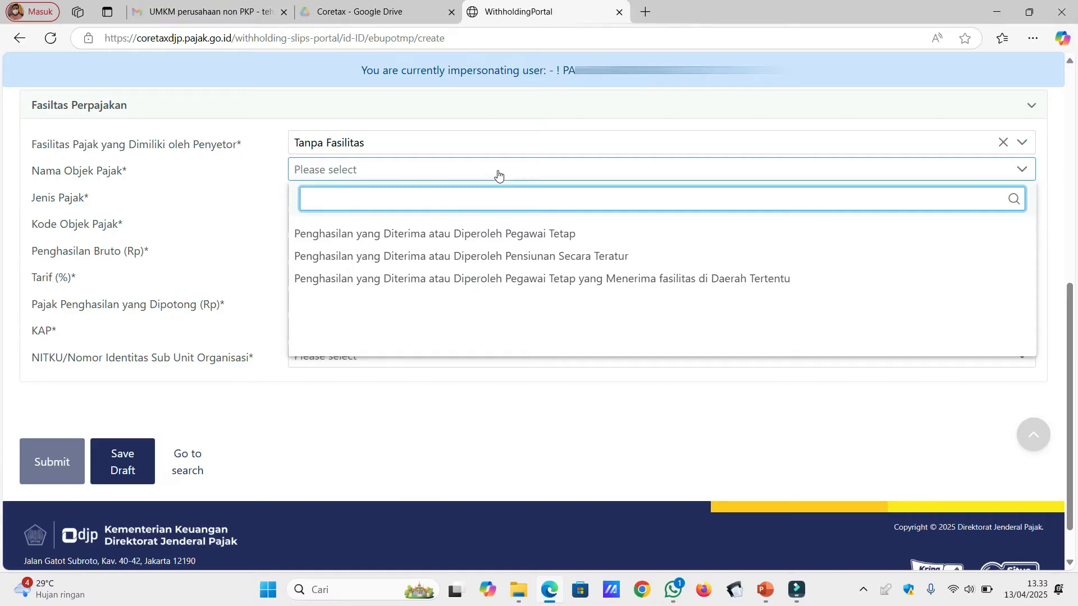
click(495, 232)
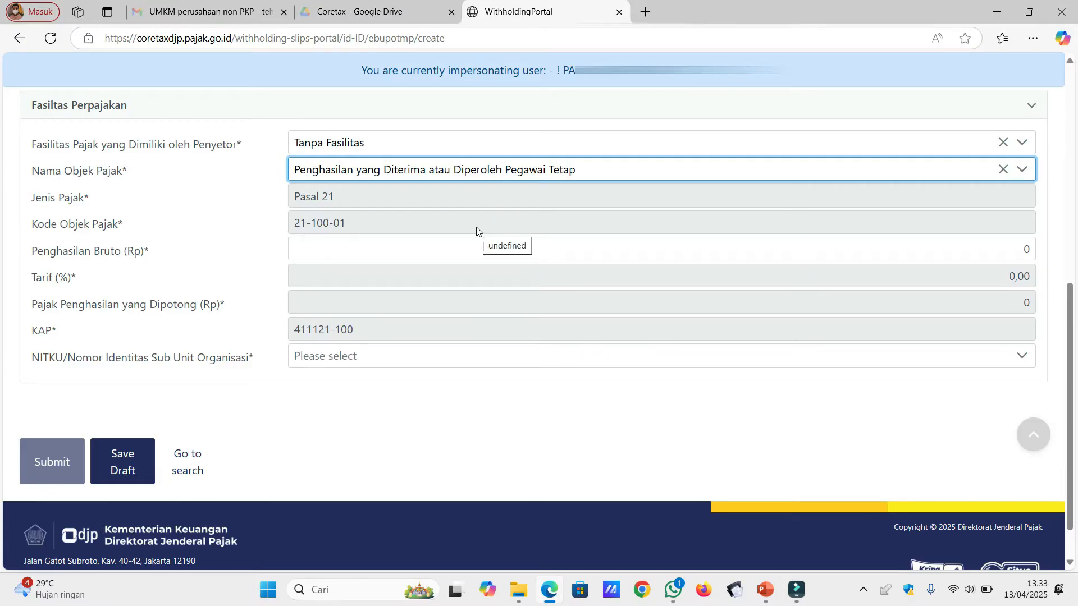
Enter gross income 5.000.000 and select the organisation's NITKU.
click(497, 253)
double_click(497, 252)
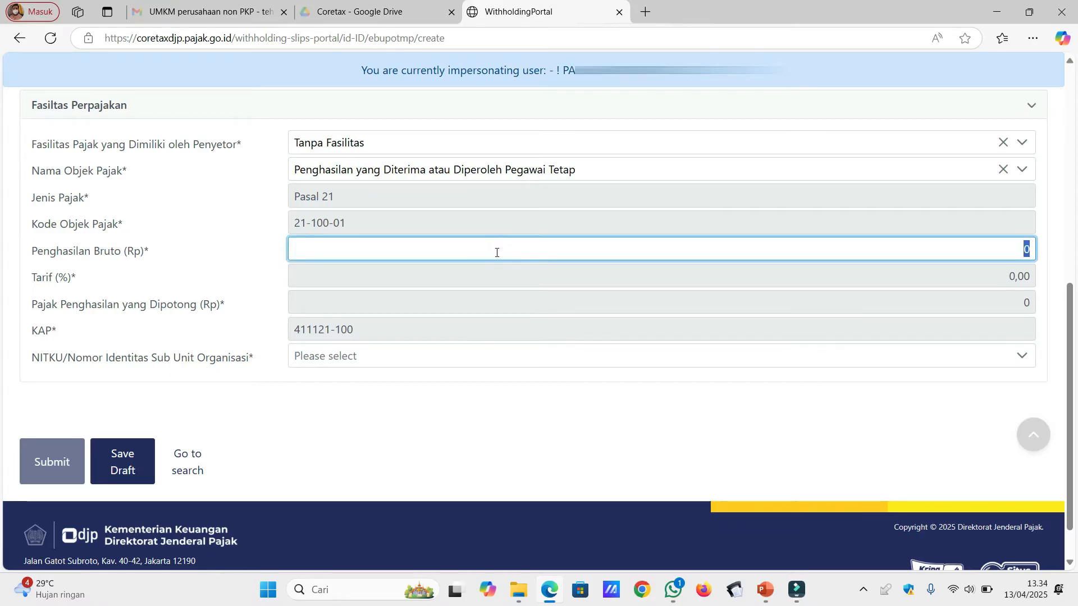
text(5000000)
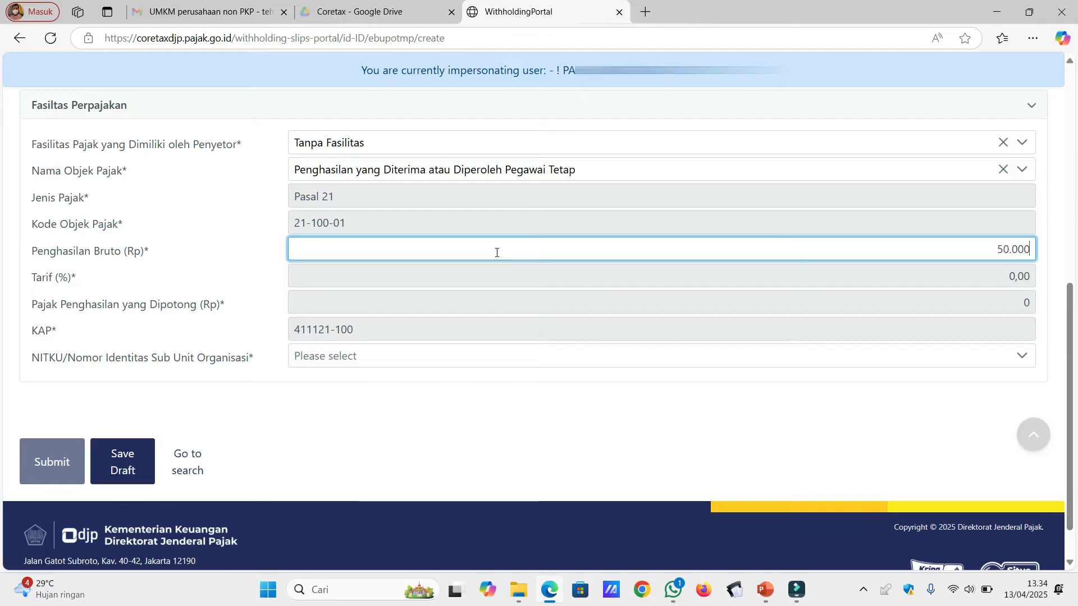
click(545, 280)
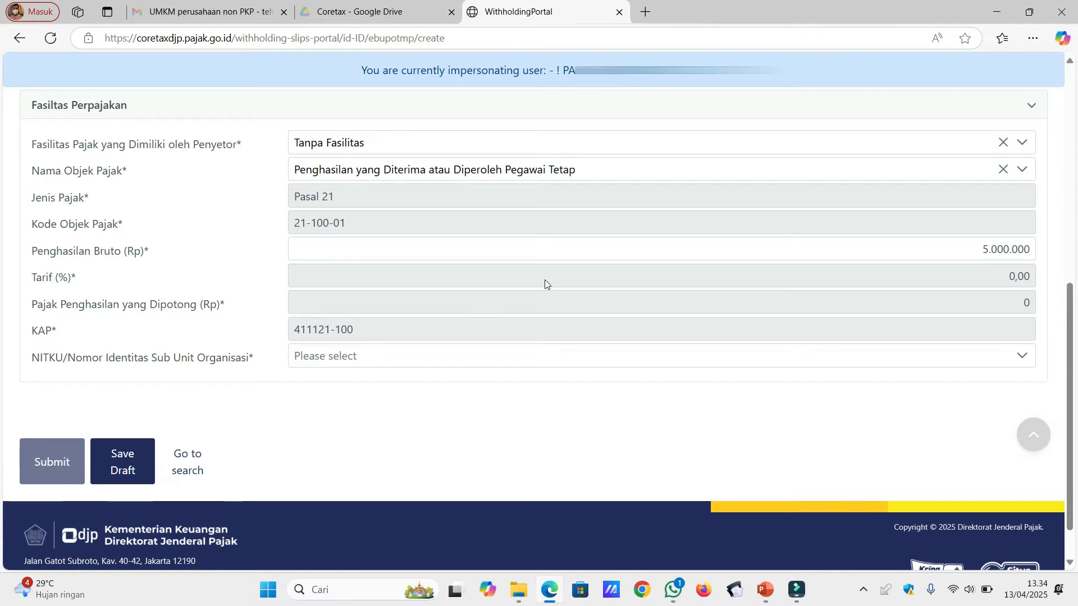
click(516, 358)
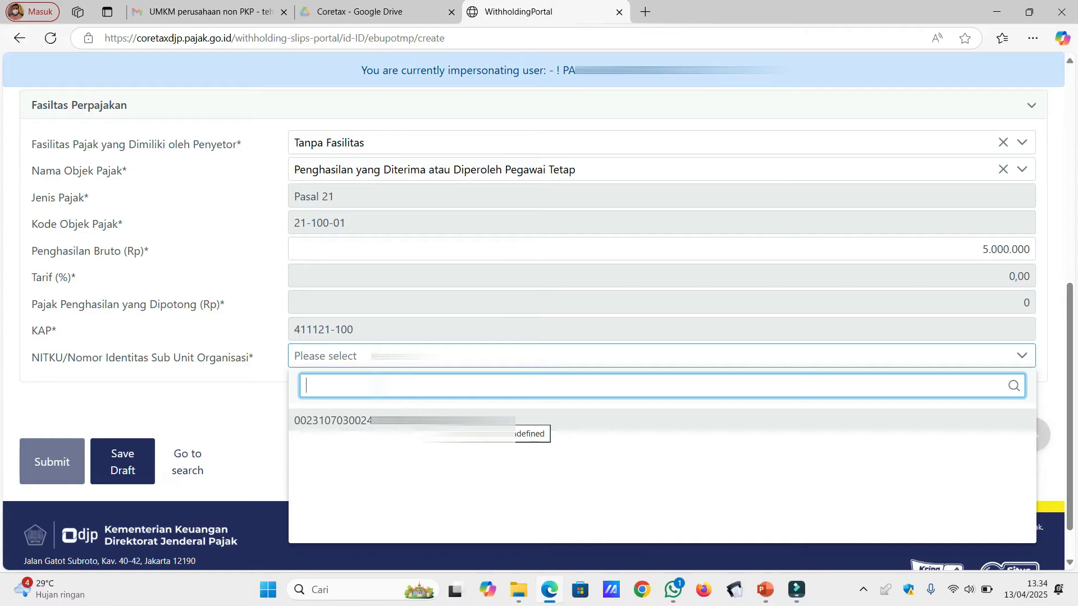
click(505, 421)
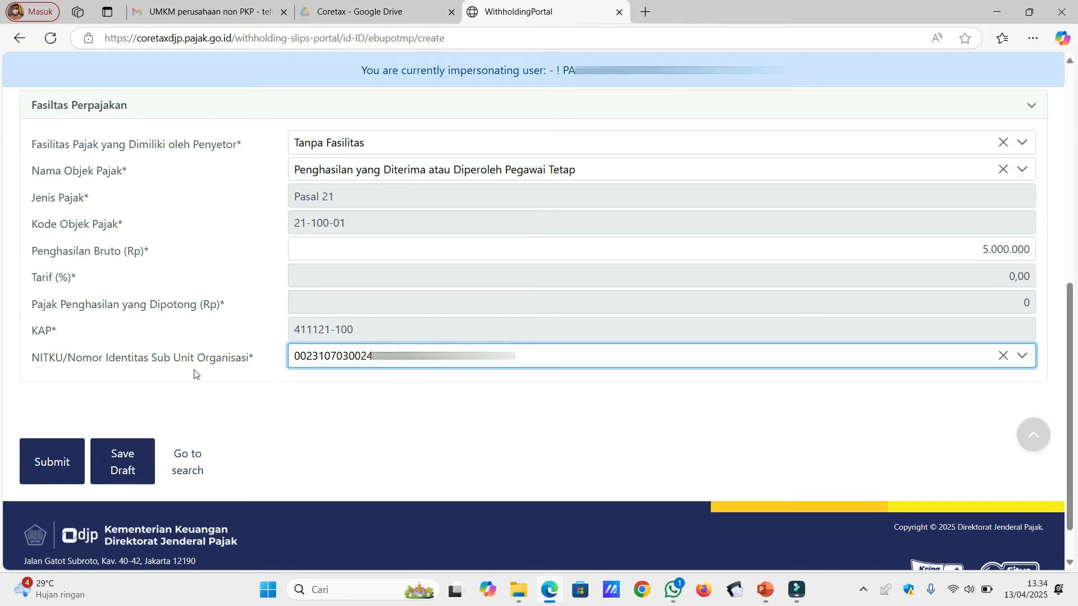
Submit the April 2025 slip, then tick and untick its row in the Belum Terbit list.
click(65, 465)
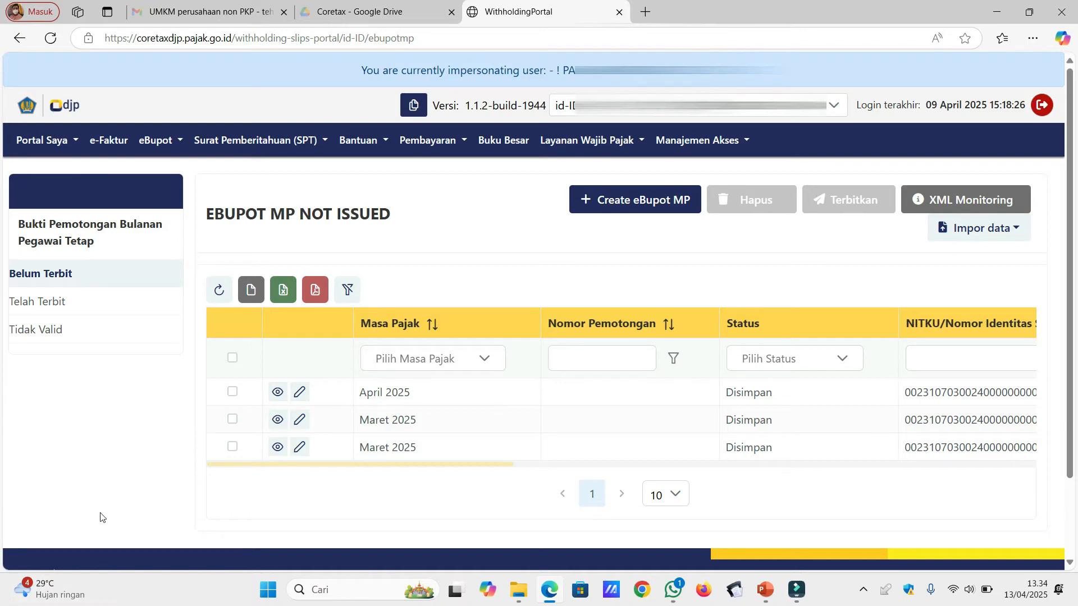
click(234, 393)
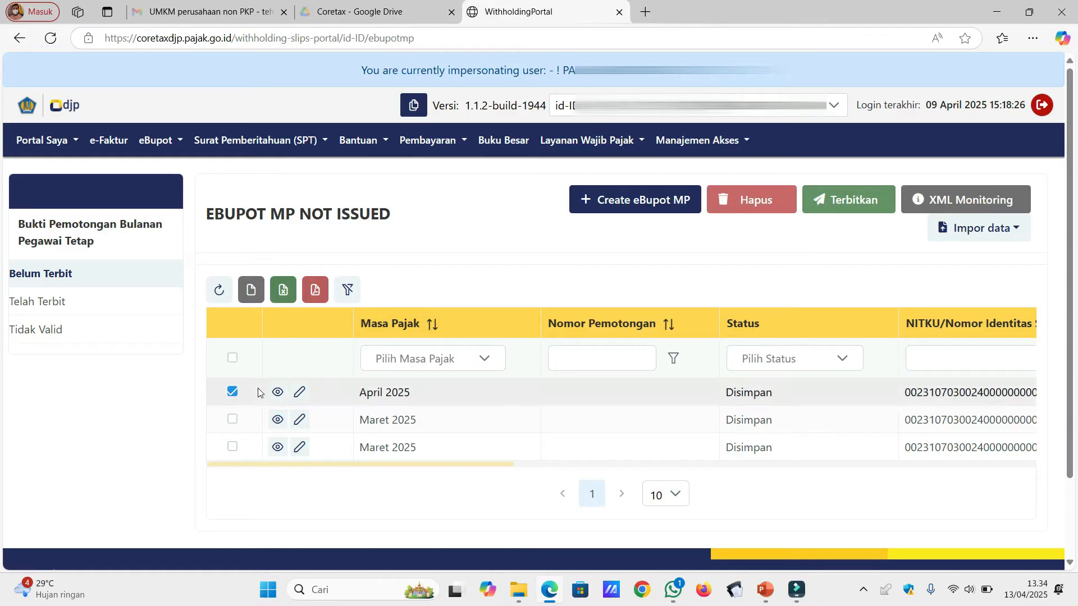
click(233, 391)
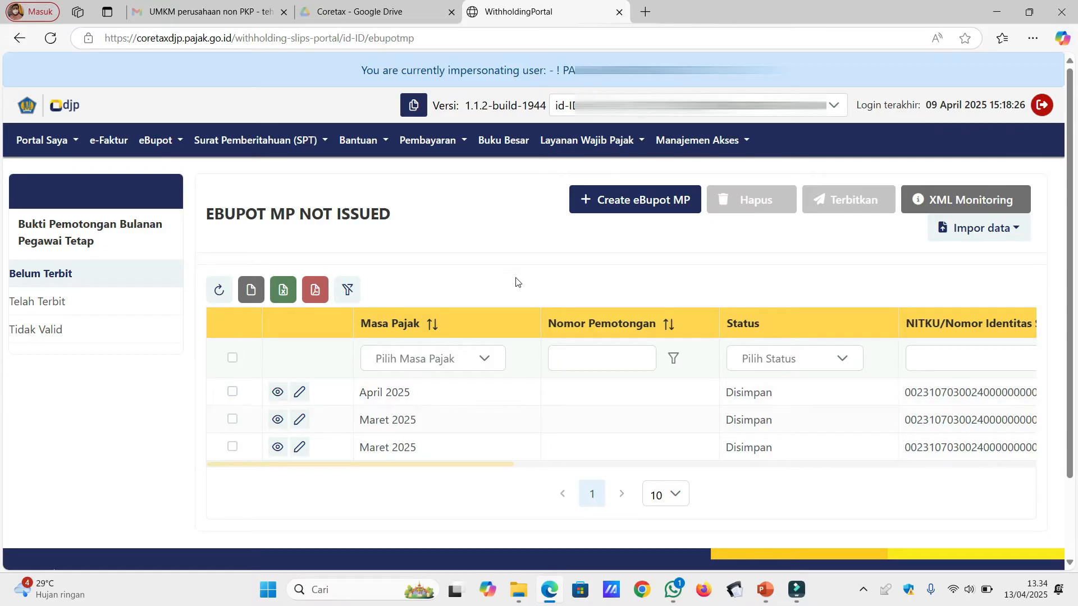
Start another eBupot MP slip for April 2025 with a non-foreign employee.
click(627, 206)
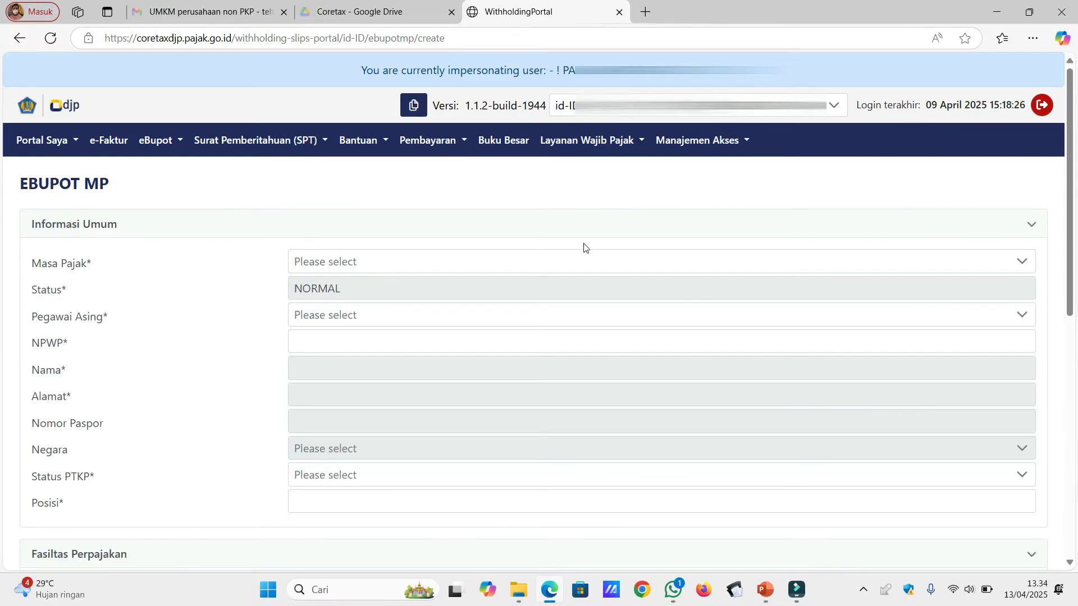
click(566, 264)
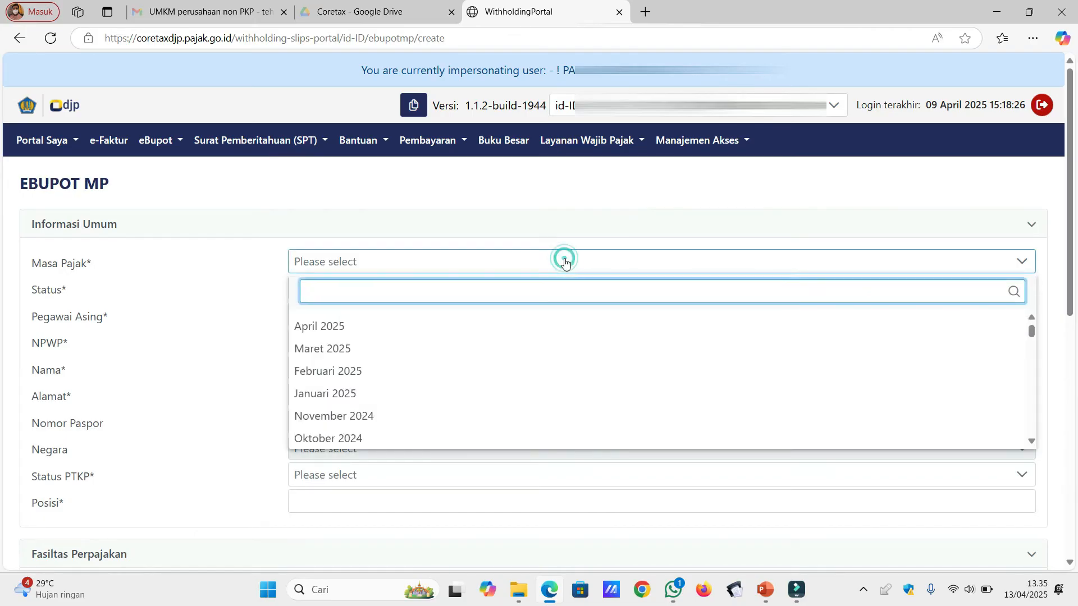
click(517, 331)
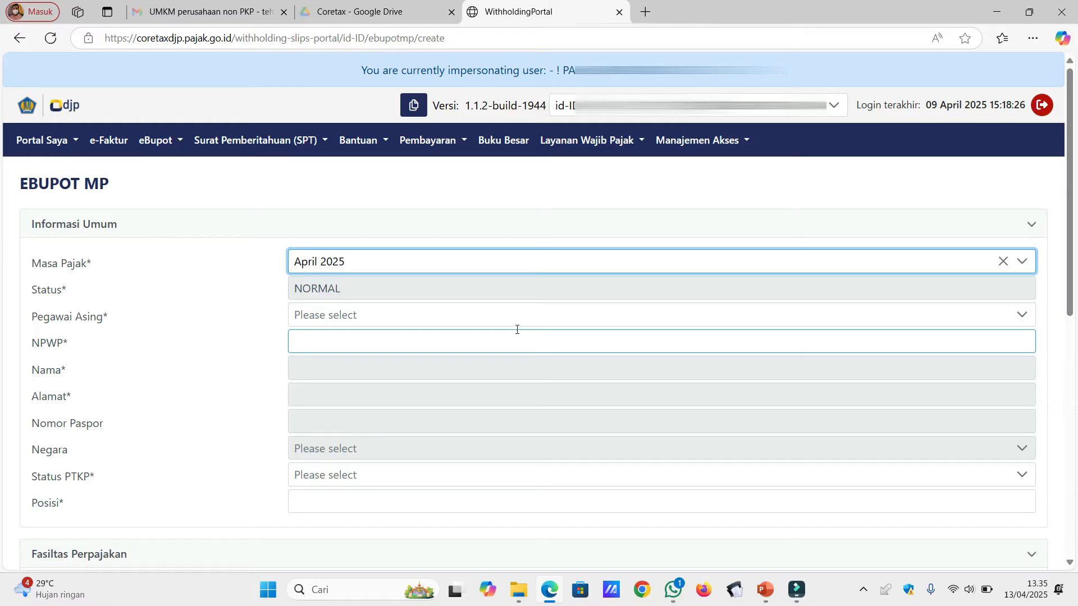
click(525, 311)
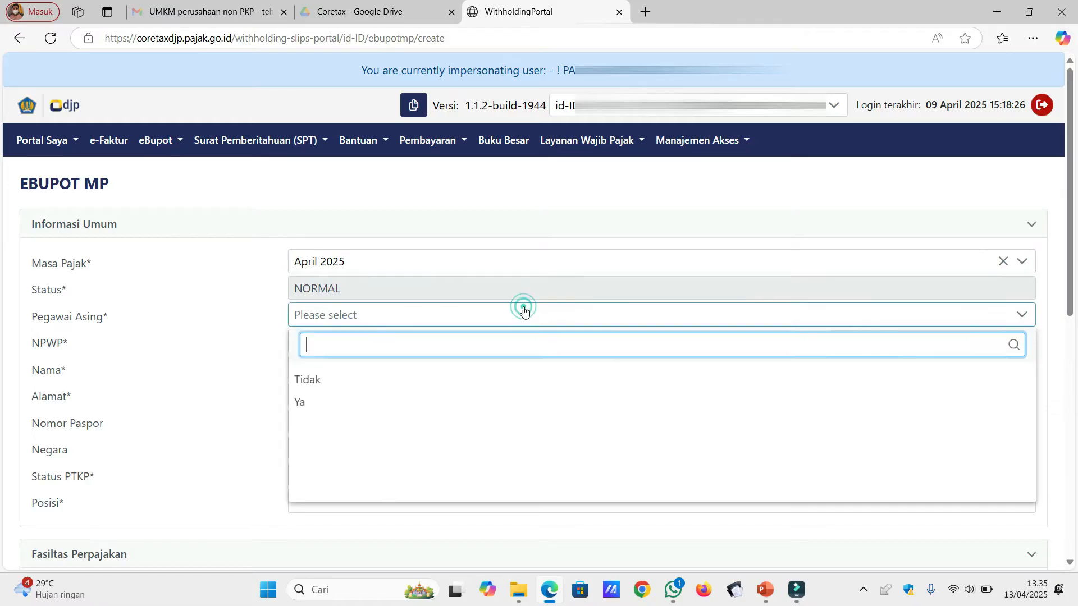
click(487, 380)
Fill the employee's NPWP from the suggestions and enter position Staff Marketing.
click(467, 344)
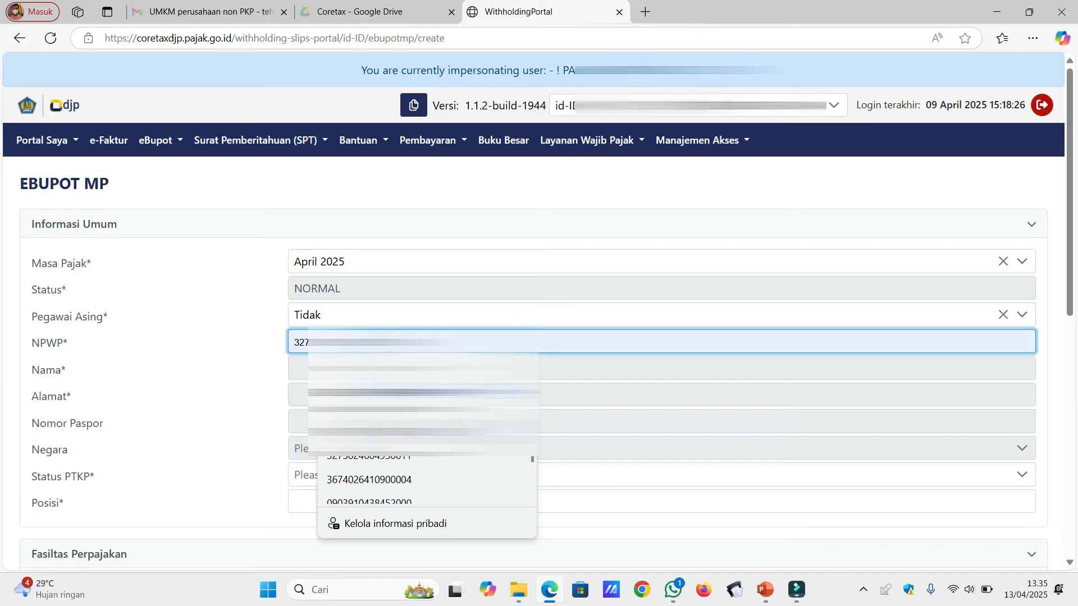
click(370, 391)
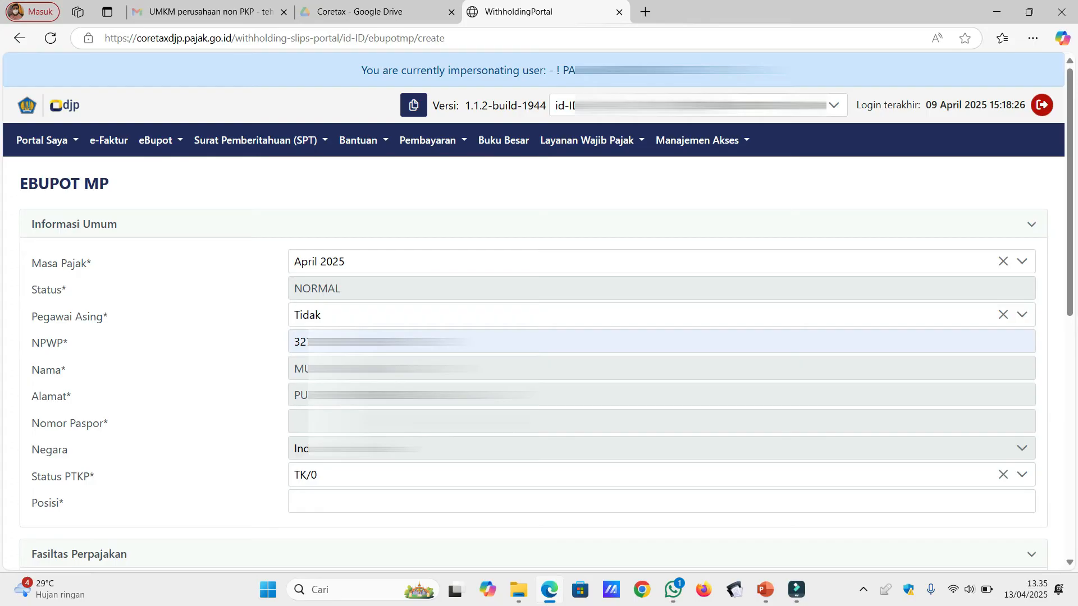
click(410, 499)
text(S)
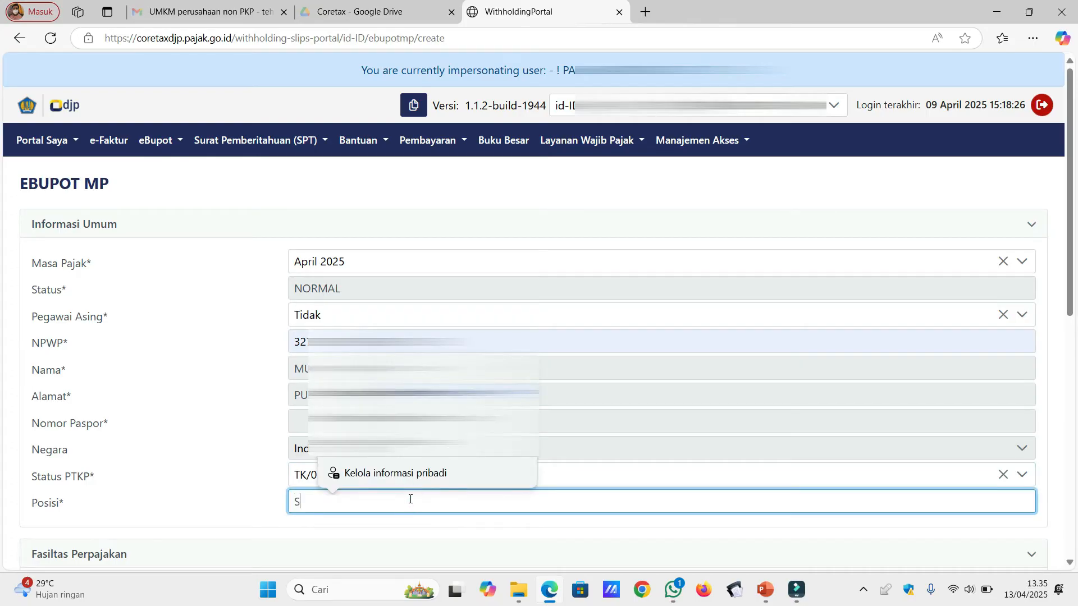
text(taff Marketing)
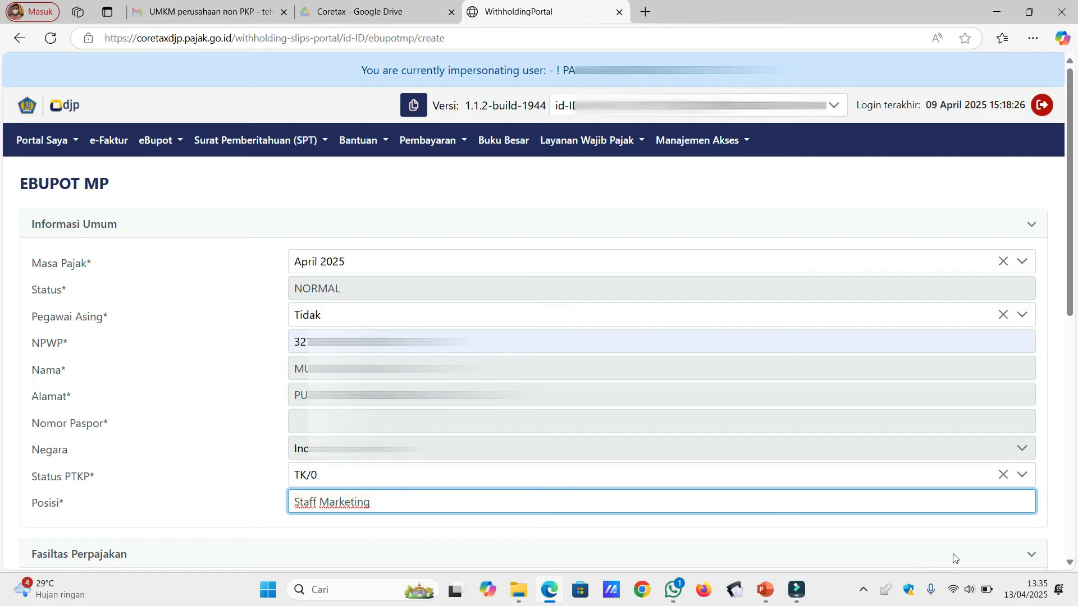
Choose the Pegawai Tetap income tax object and enter gross income 4.800.000.
click(1070, 548)
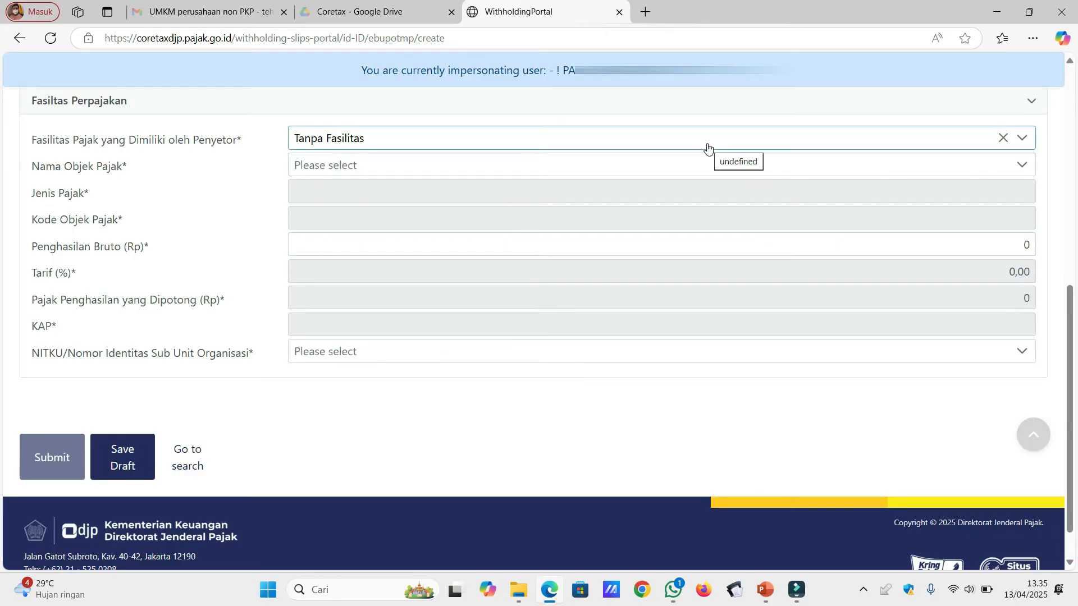
click(681, 171)
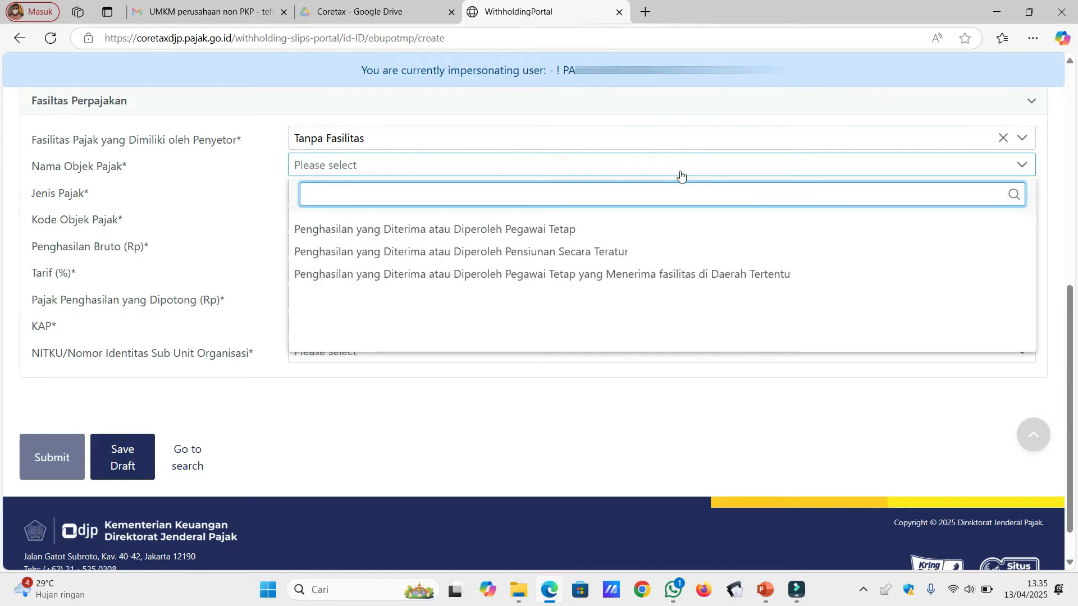
click(660, 230)
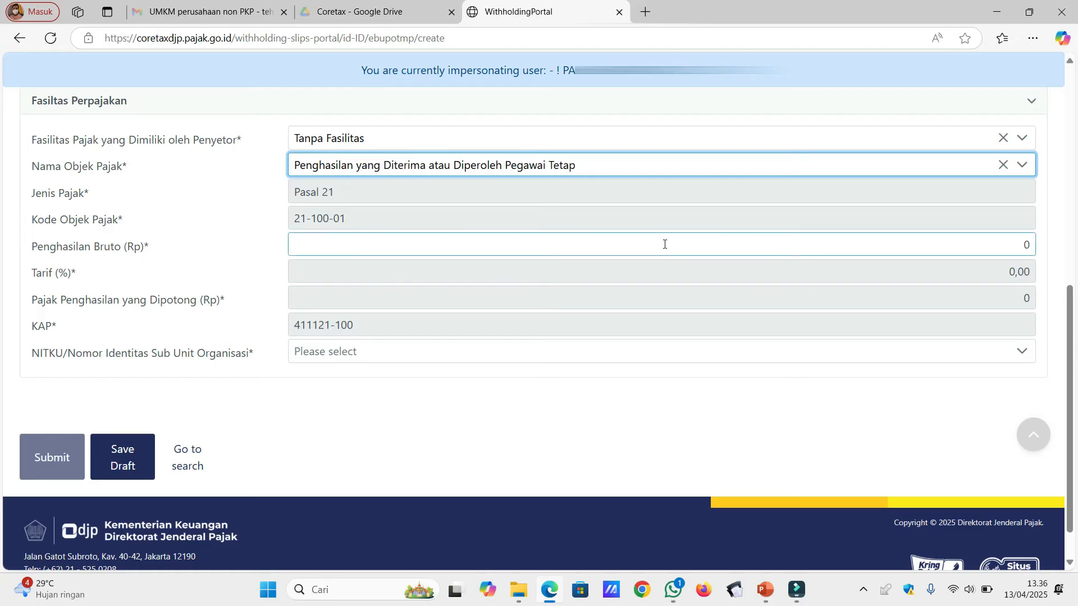
click(665, 244)
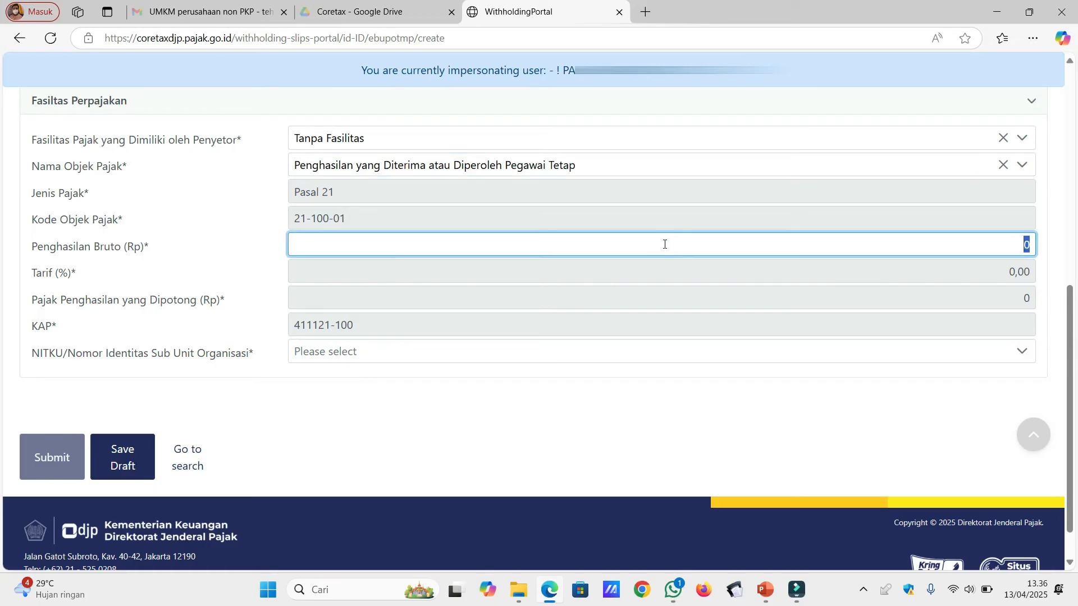
text(4.800.000)
click(685, 293)
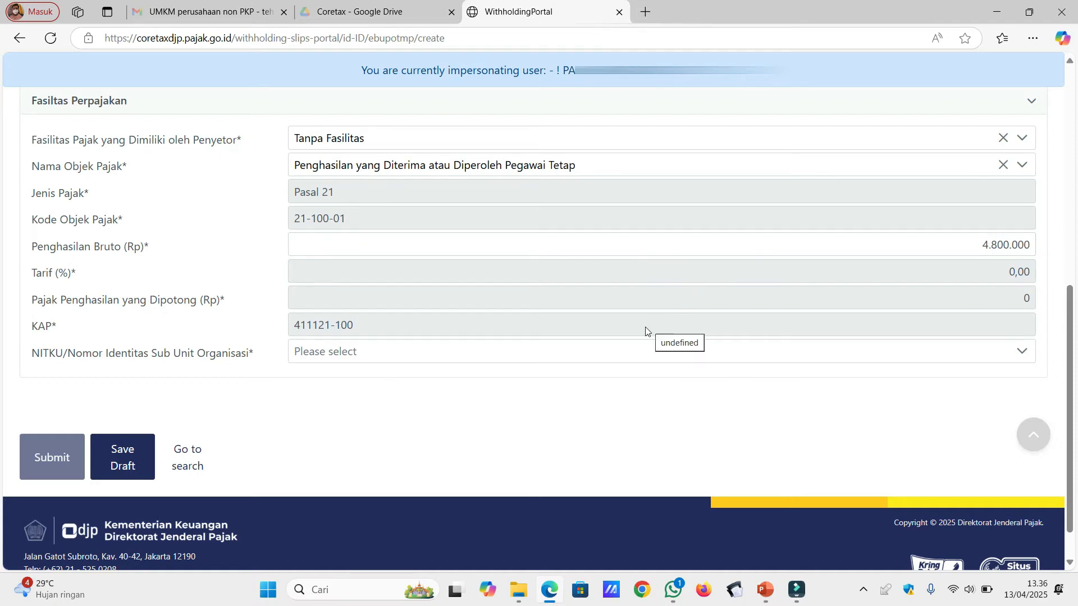
Assign the organisation's NITKU sub-unit and submit the second April slip.
click(627, 353)
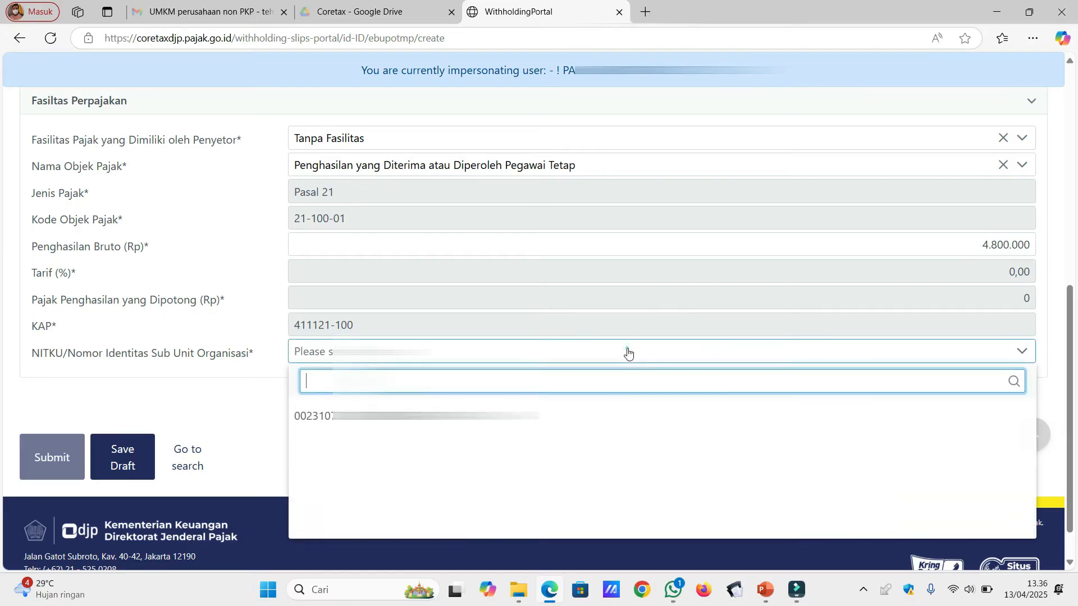
click(595, 422)
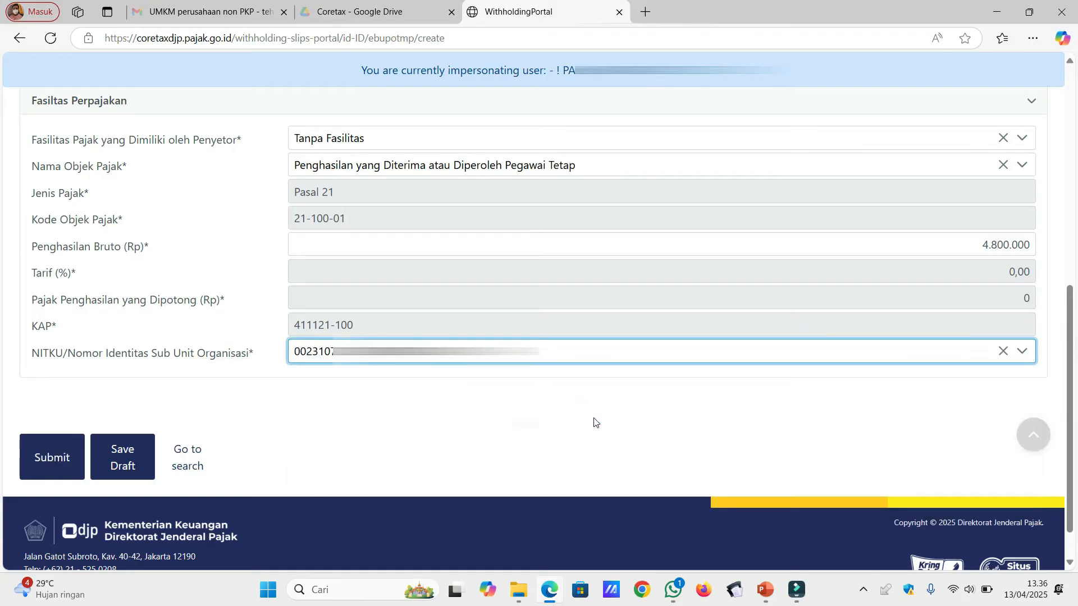
click(58, 449)
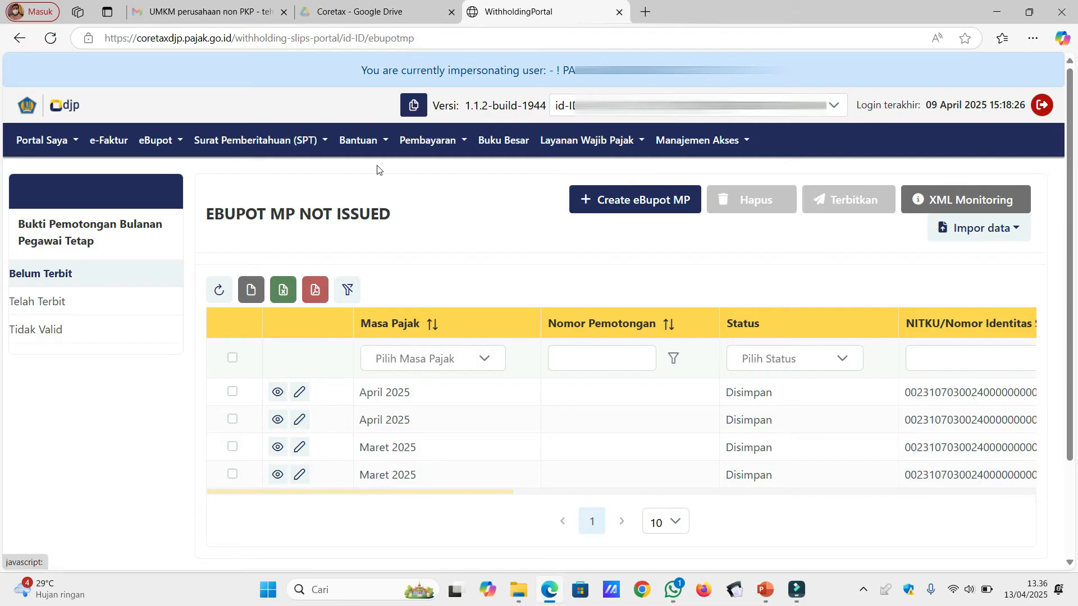
Start a third eBupot MP slip for April 2025 with a non-foreign employee.
click(648, 211)
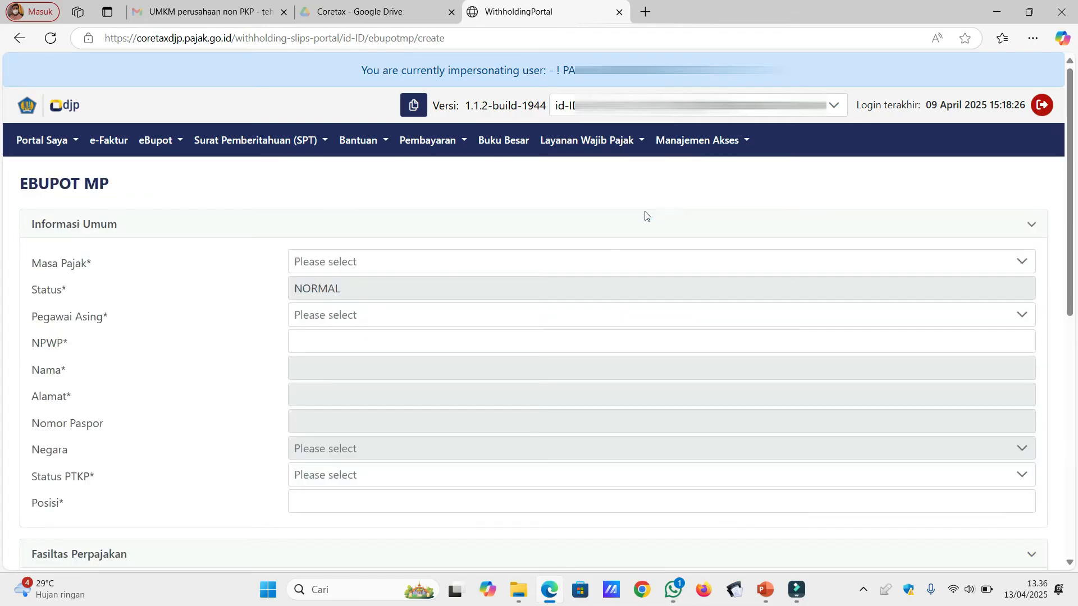
click(581, 263)
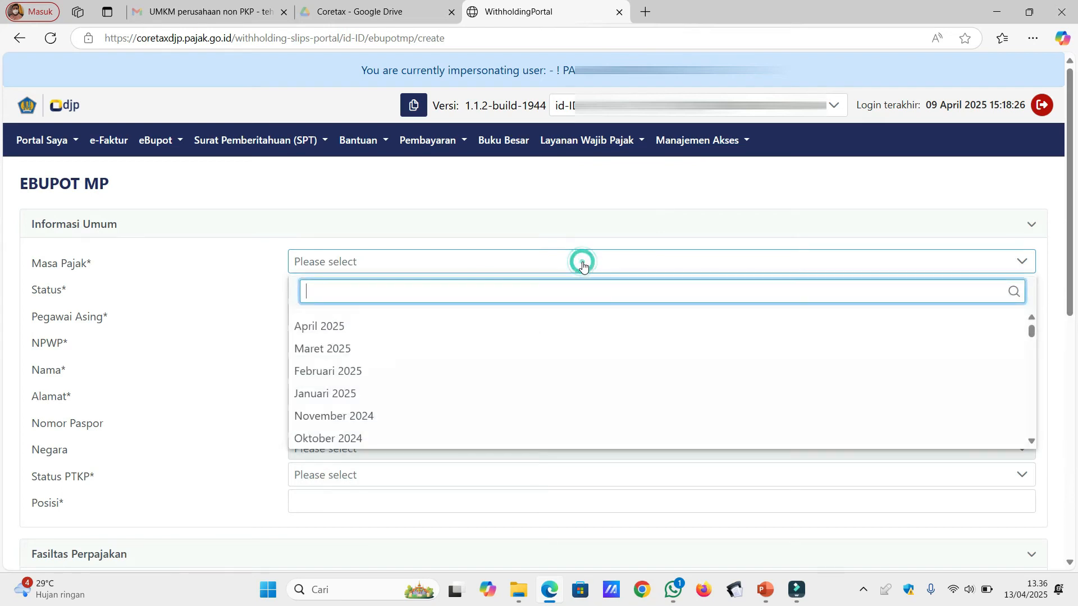
click(546, 327)
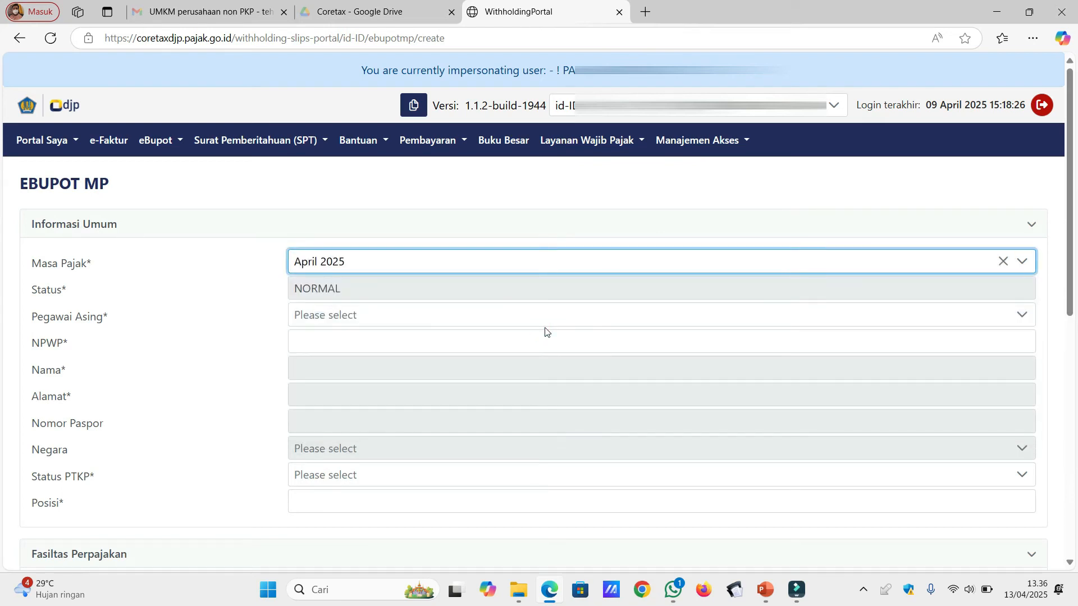
click(565, 320)
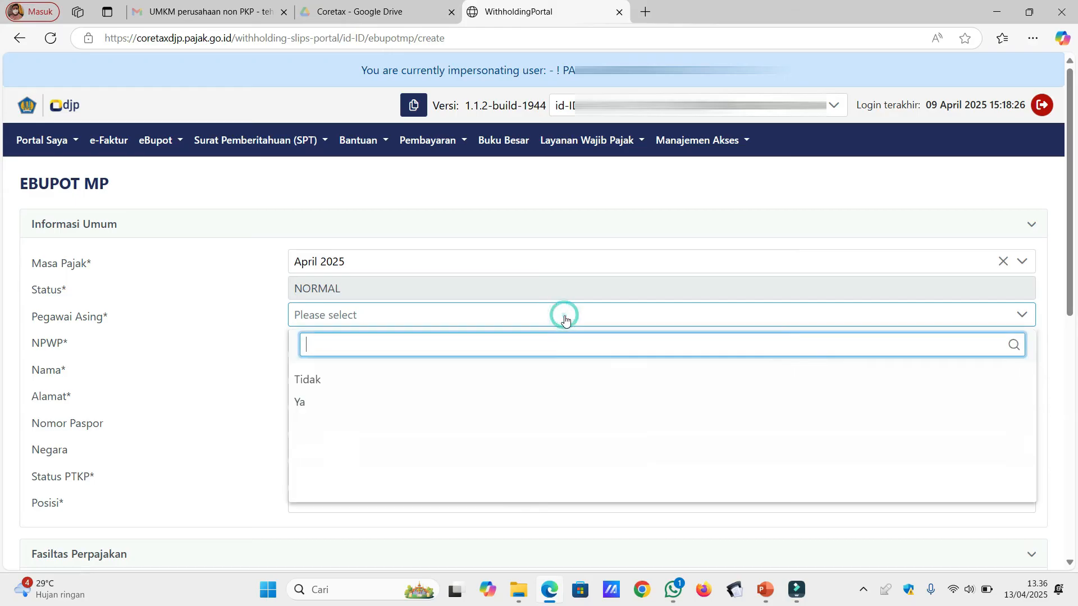
click(525, 381)
Enter the employee's NPWP and set position to Staff Accounting.
click(501, 342)
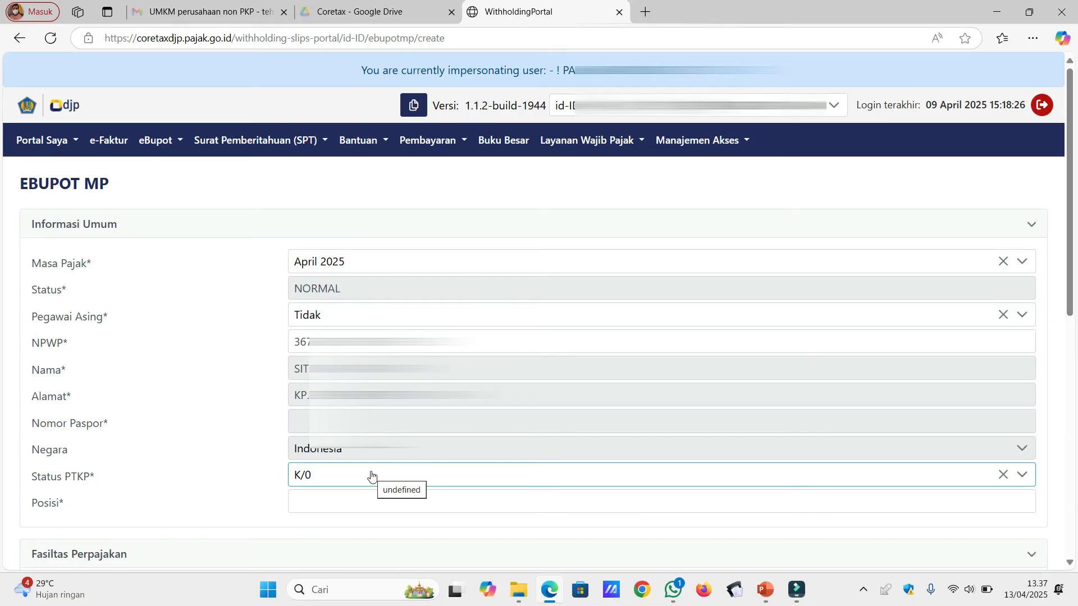
click(359, 498)
text(S)
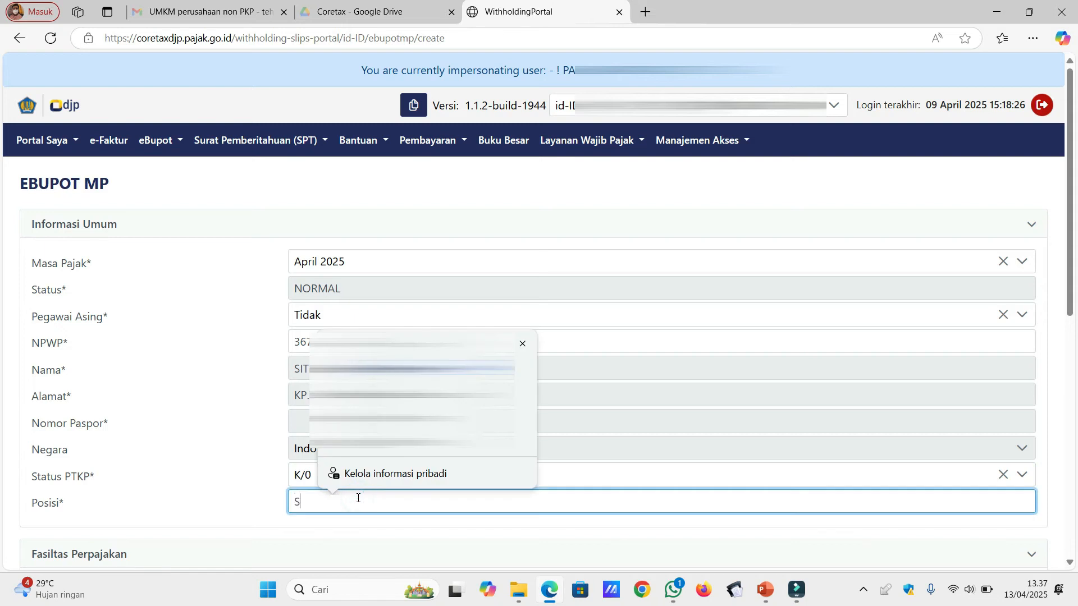
text(taff Accounting)
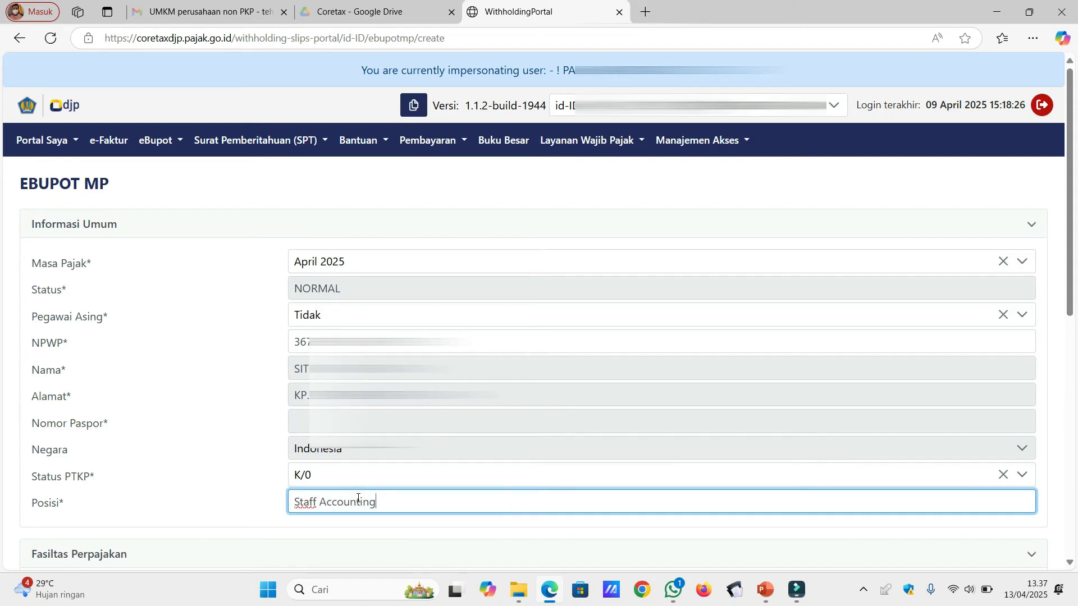
click(1072, 486)
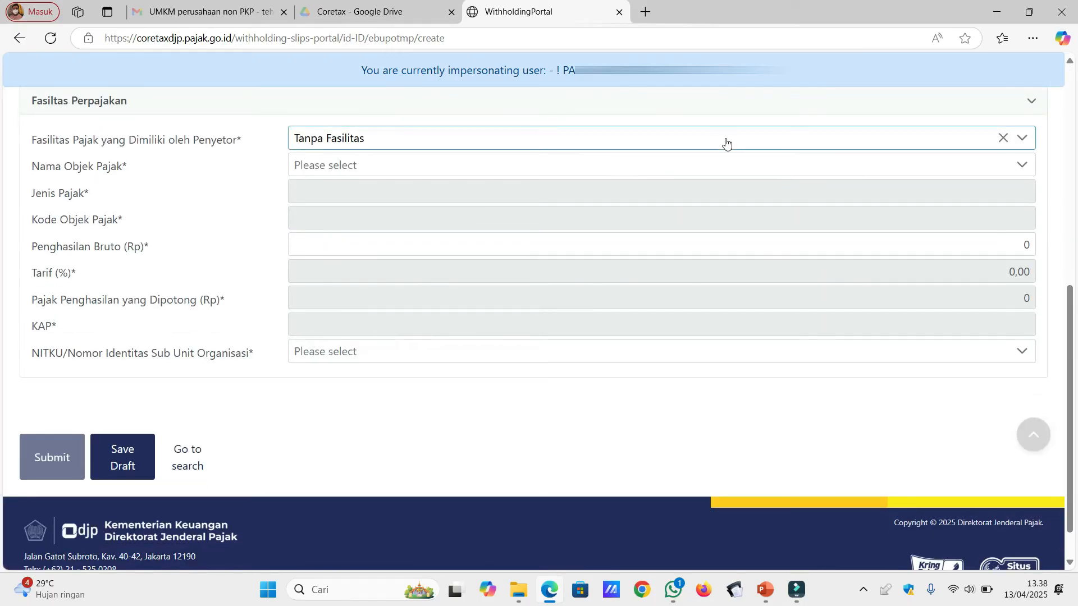
Choose the Pegawai Tetap income tax object and enter gross income 5.000.000.
click(691, 167)
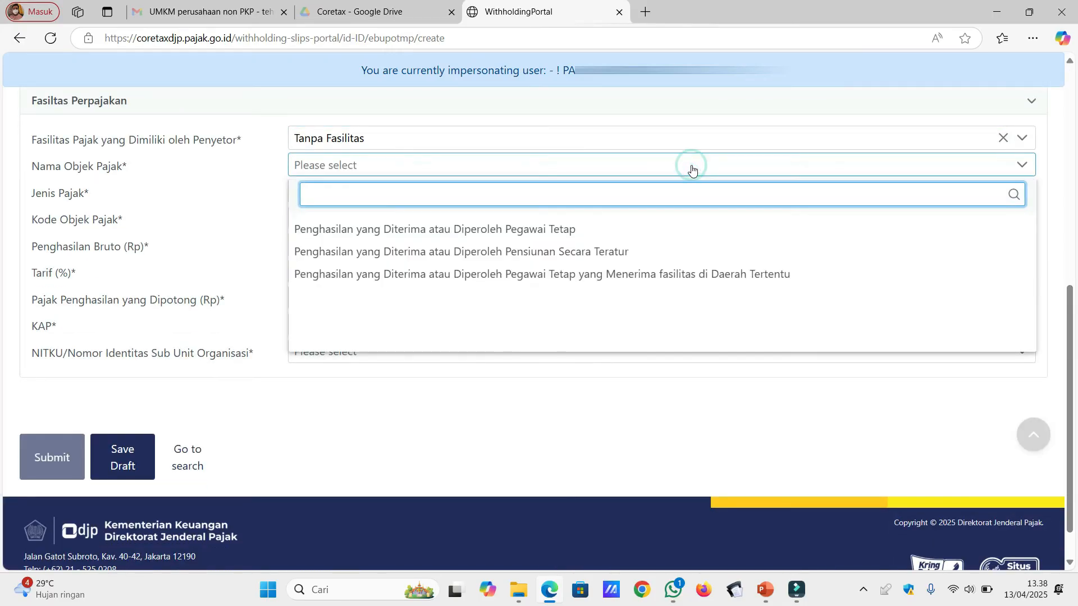
click(643, 229)
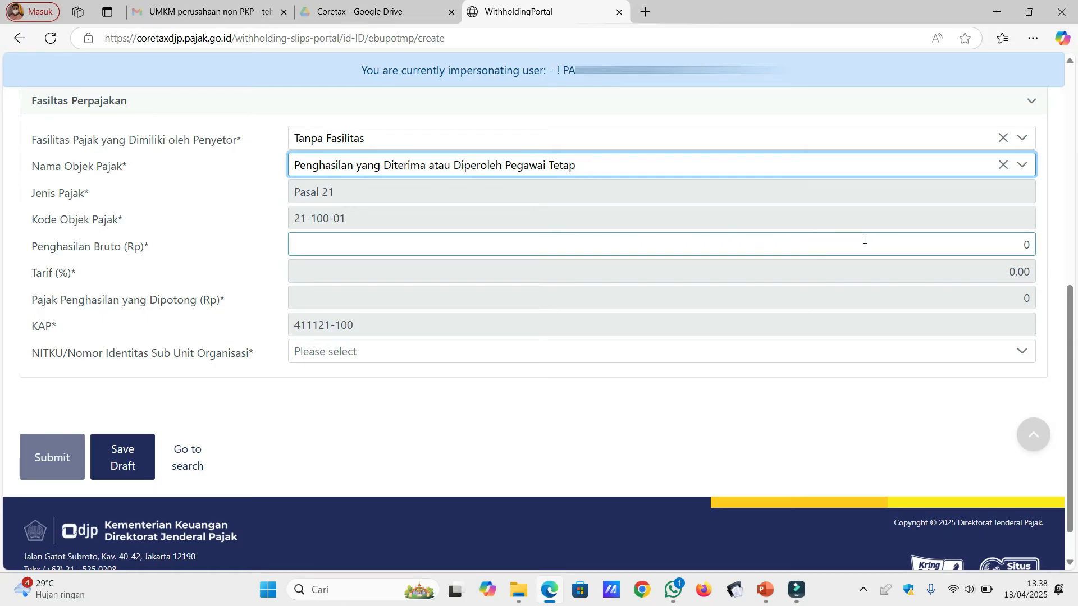
click(900, 241)
text(5)
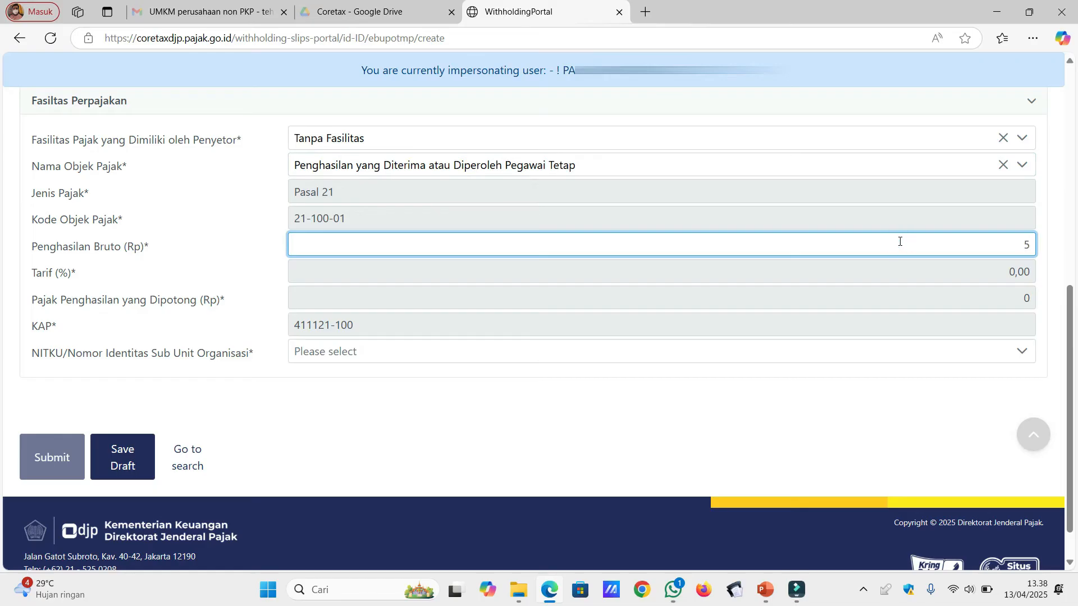
text(.000.000)
click(899, 271)
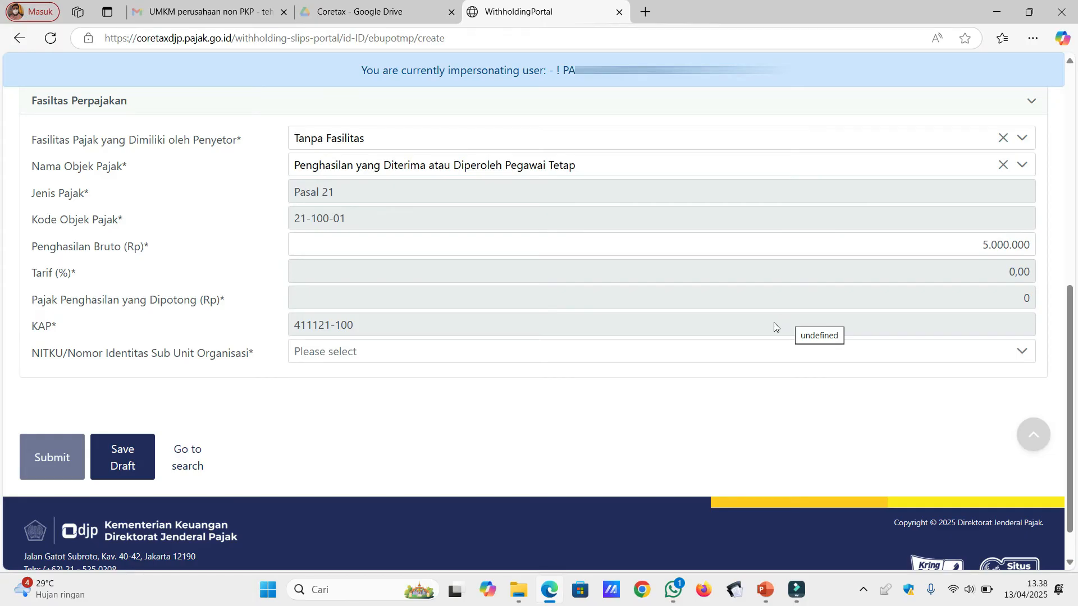
Assign the organisation's NITKU sub-unit and submit the third April slip.
click(721, 358)
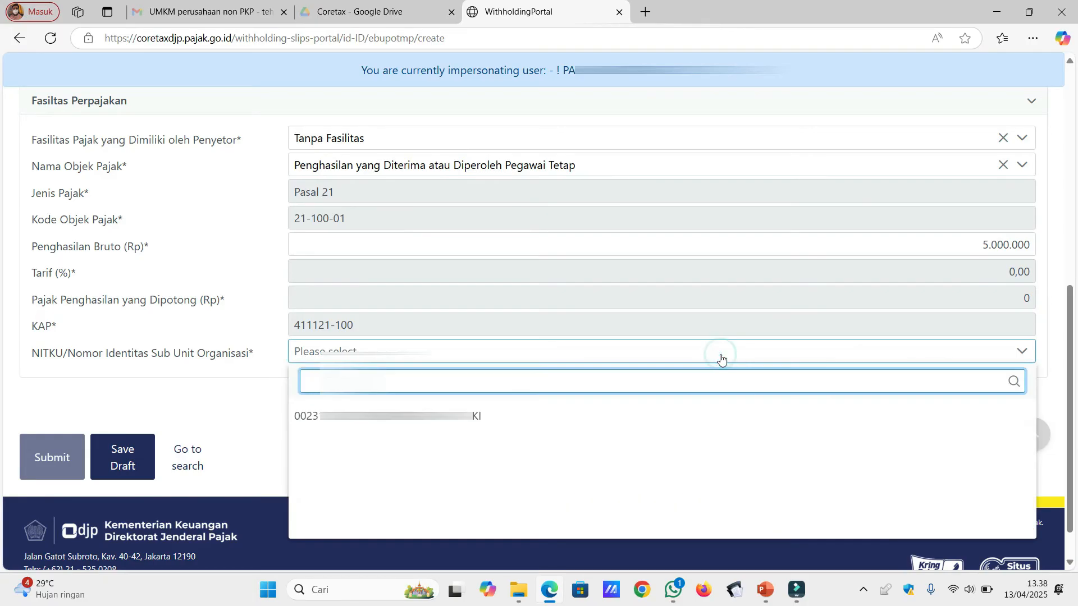
click(649, 417)
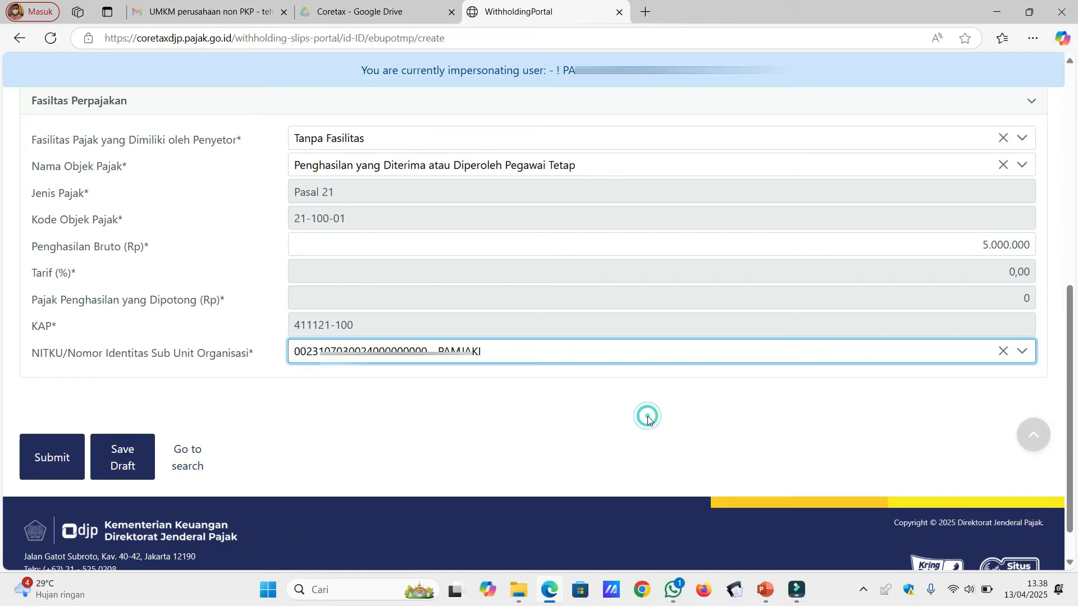
click(48, 464)
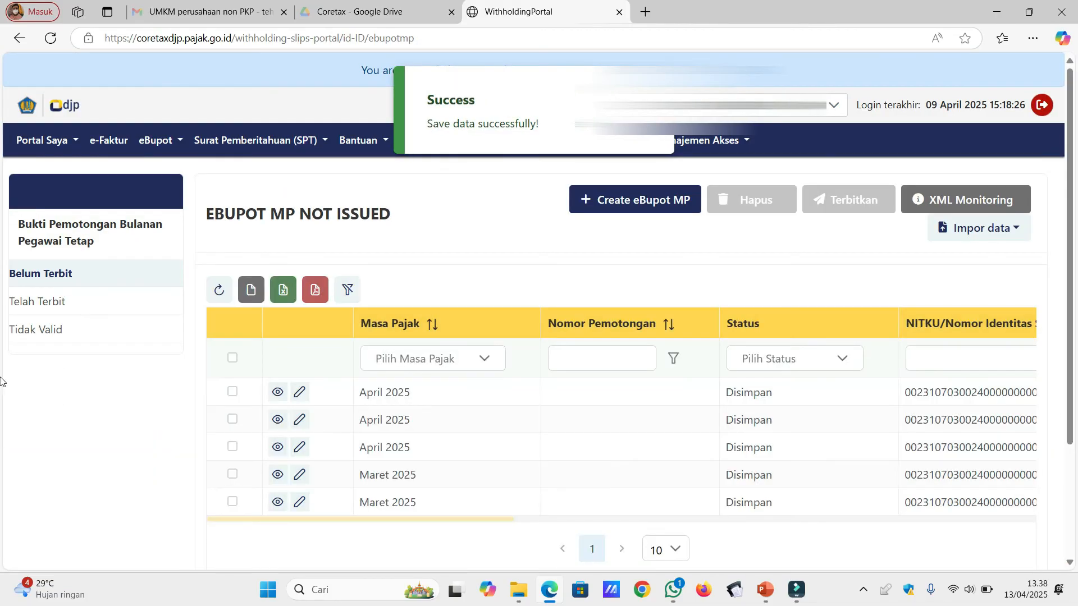
Tick the checkboxes of the three April 2025 rows in the Belum Terbit list.
click(232, 392)
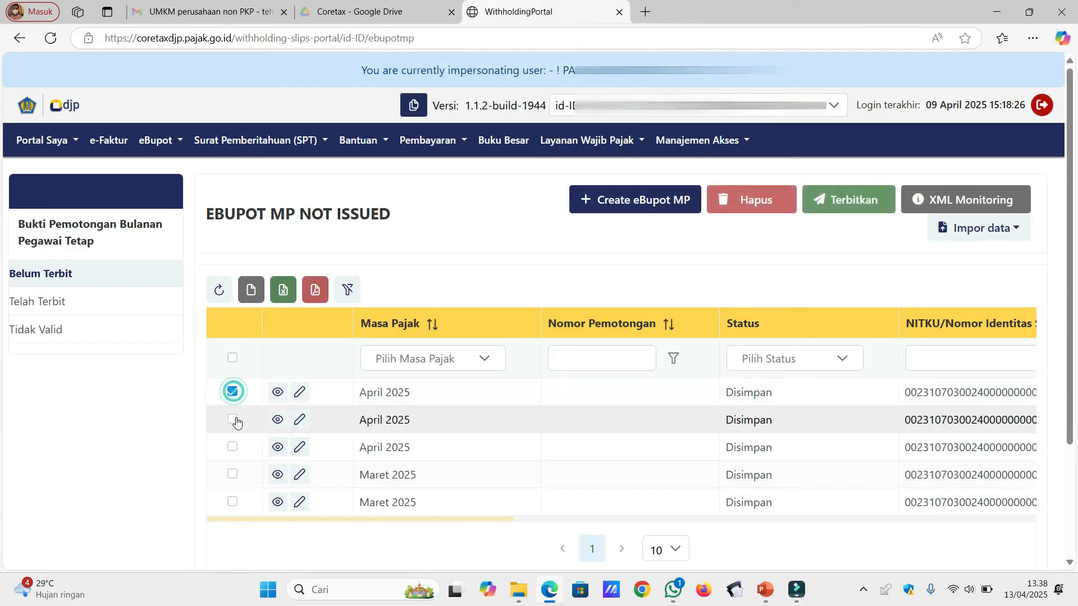
click(233, 420)
click(233, 447)
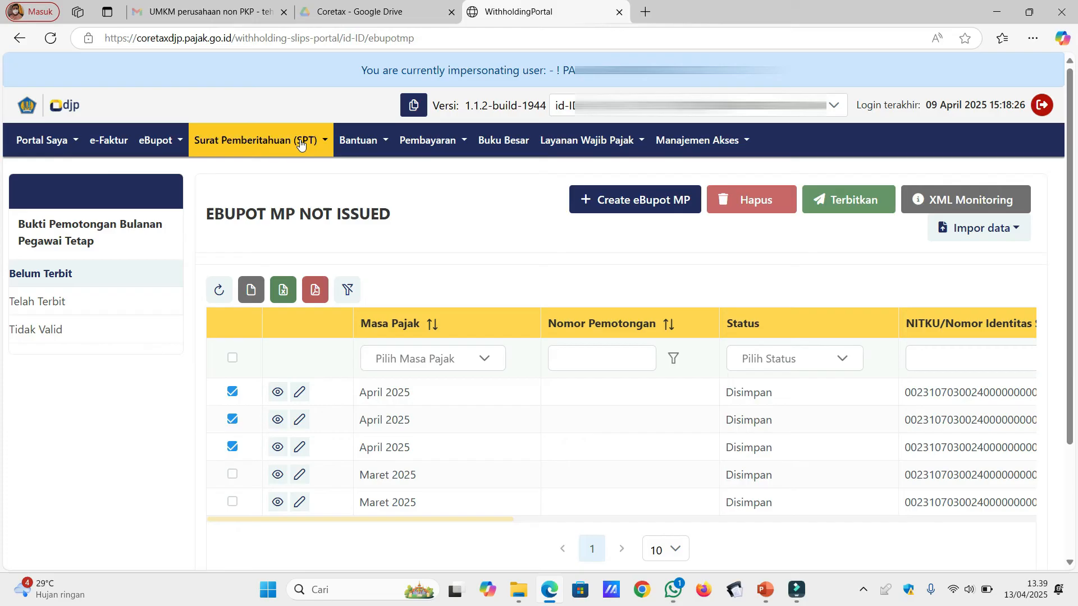
Go to Surat Pemberitahuan (SPT) drafts and start Buat Konsep SPT.
click(319, 140)
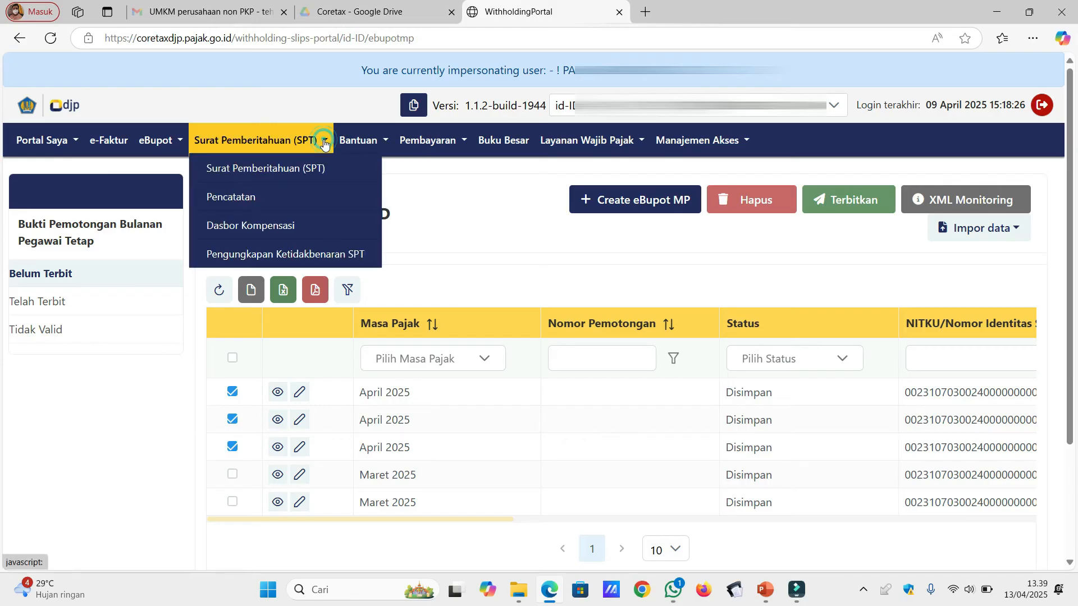
click(312, 176)
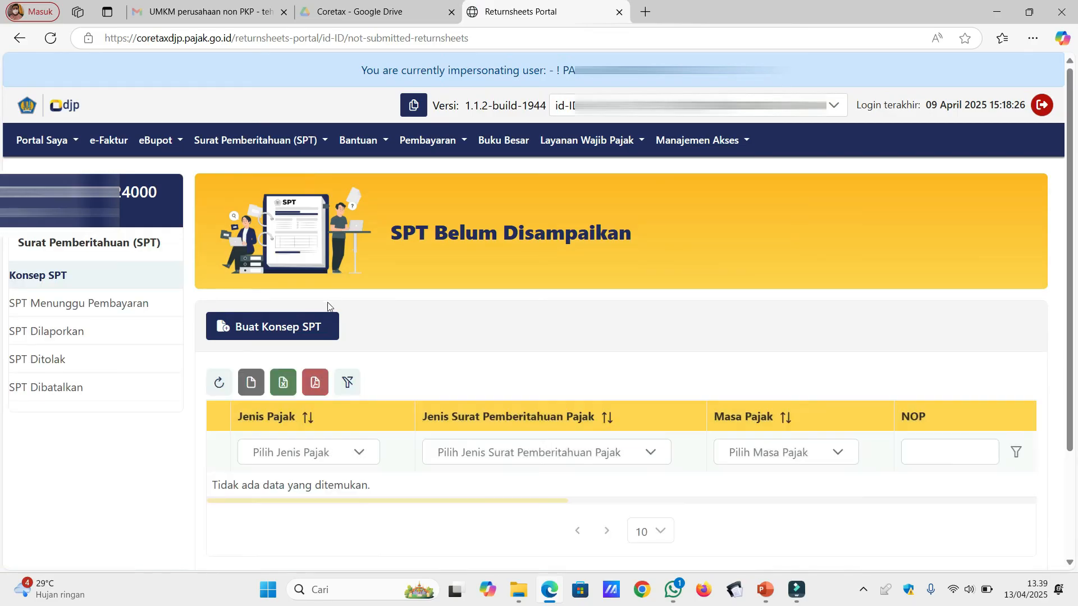
click(312, 326)
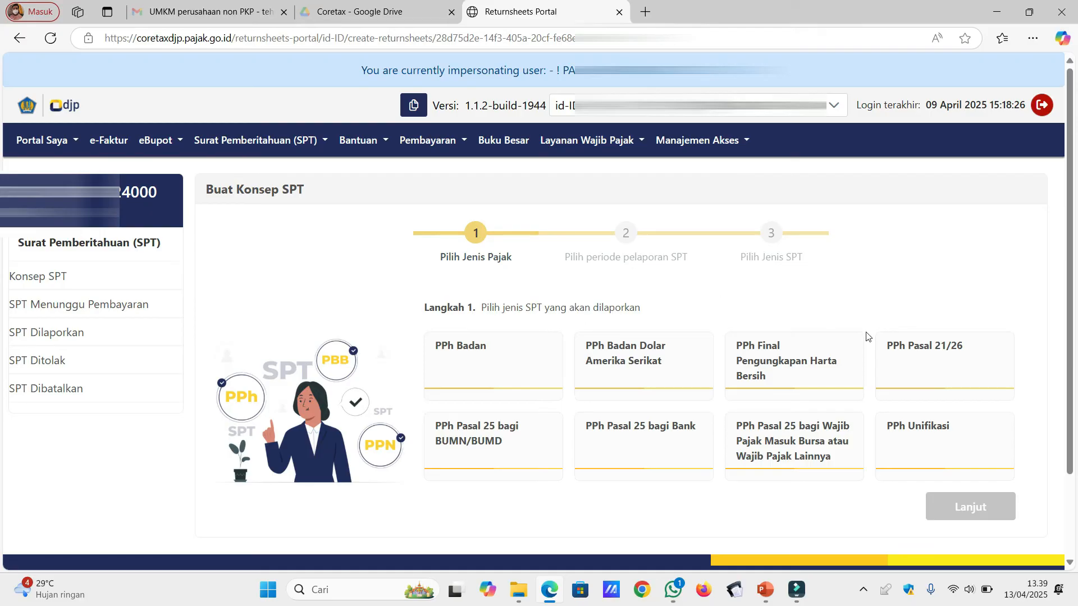
Create a PPh Pasal 21/26 SPT concept for period April 2025 with model Normal.
click(894, 353)
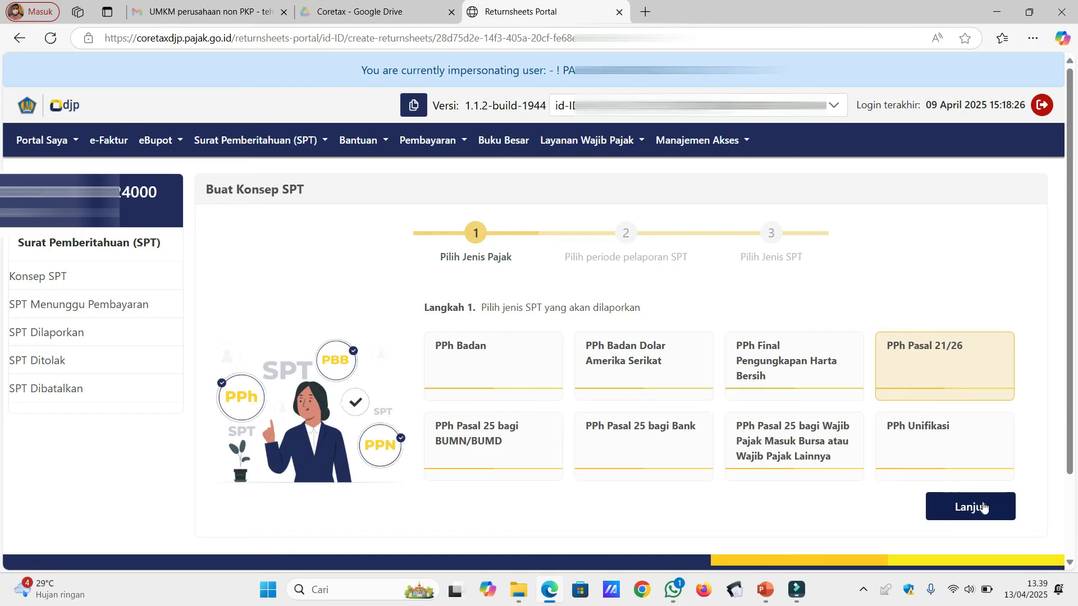
click(982, 506)
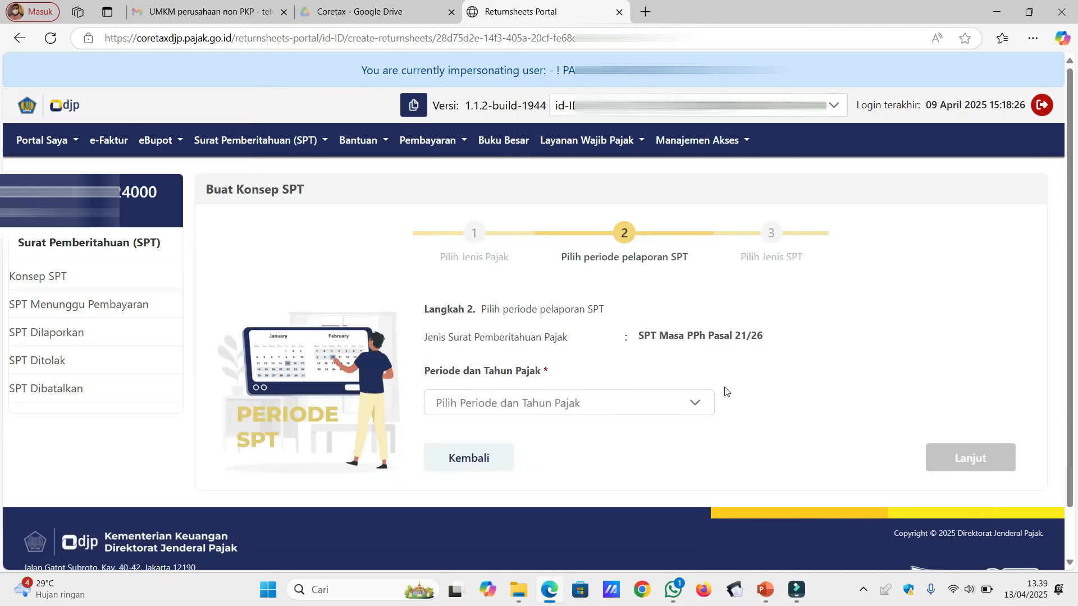
click(695, 404)
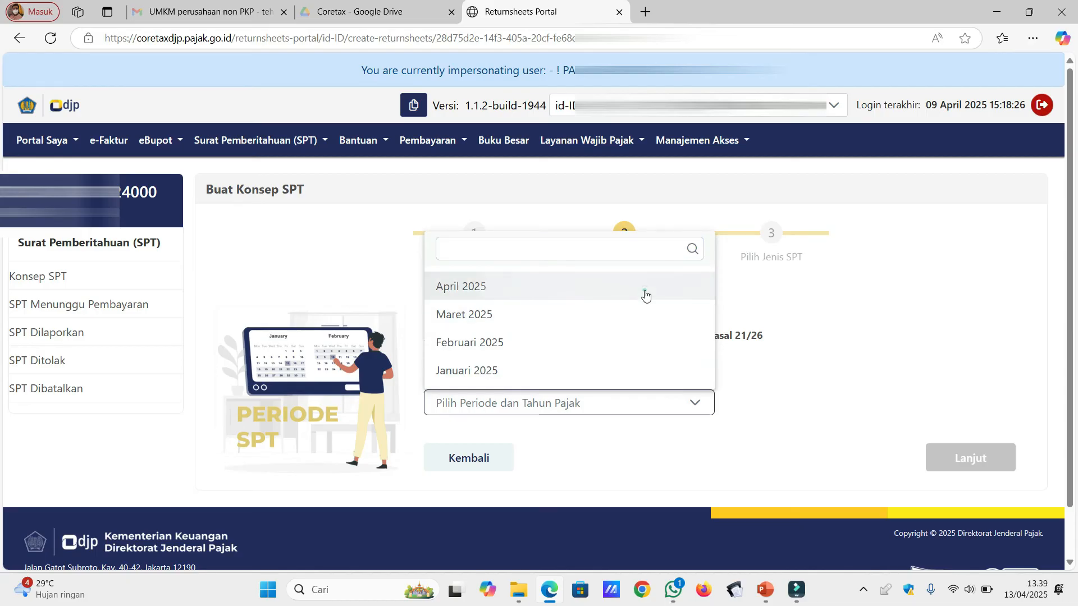
click(645, 295)
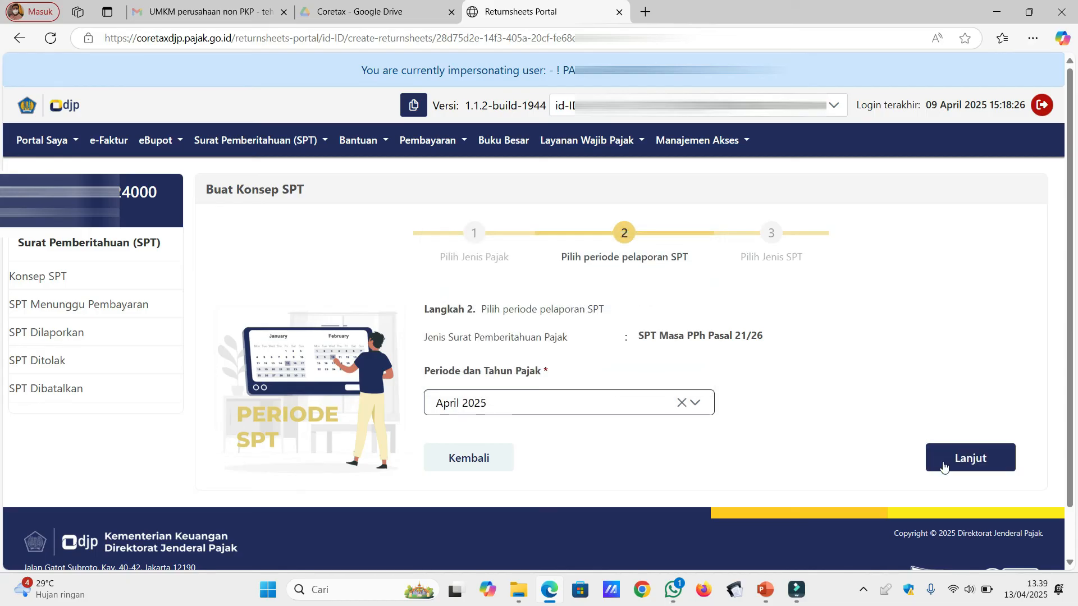
click(980, 469)
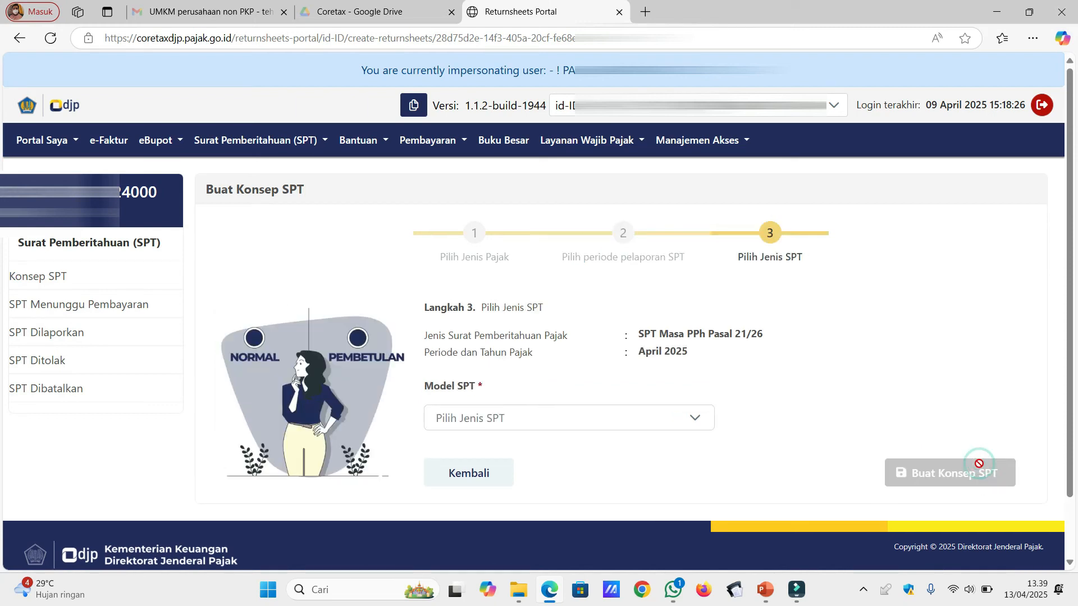
click(665, 422)
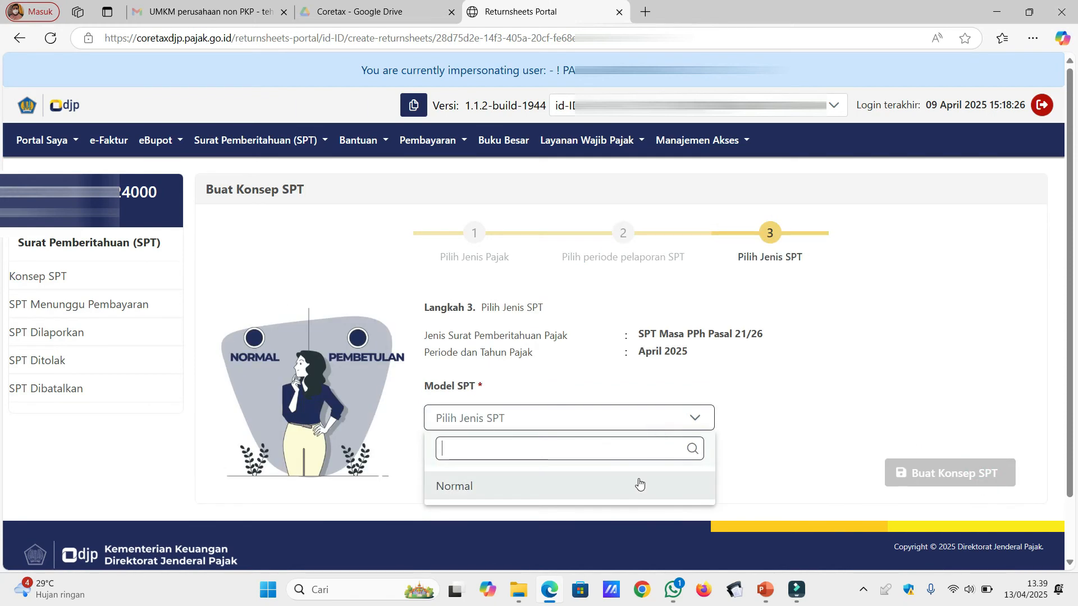
click(652, 424)
click(651, 425)
click(618, 490)
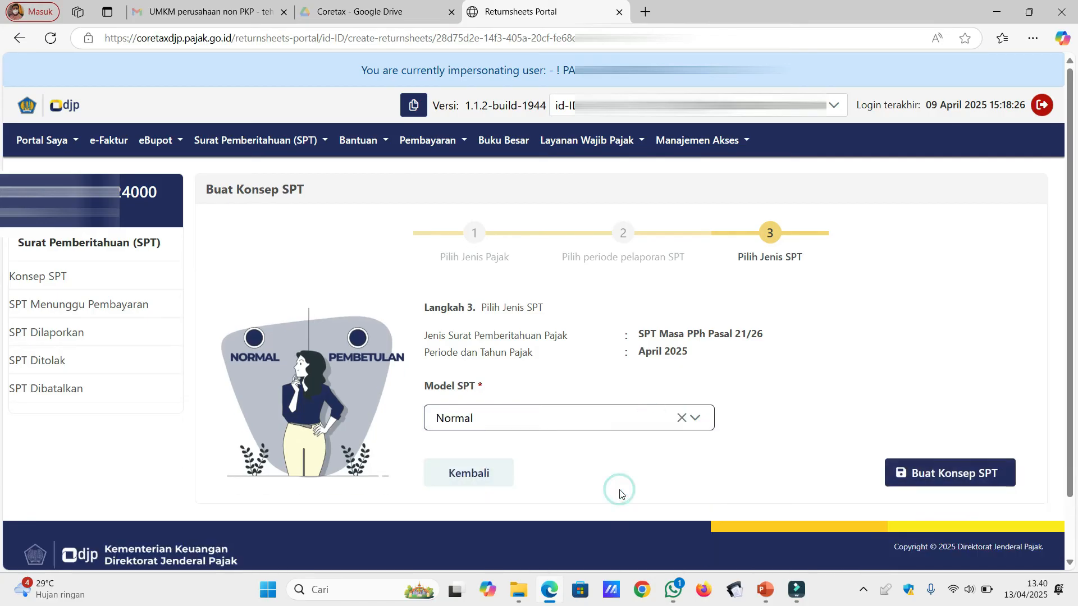
click(935, 473)
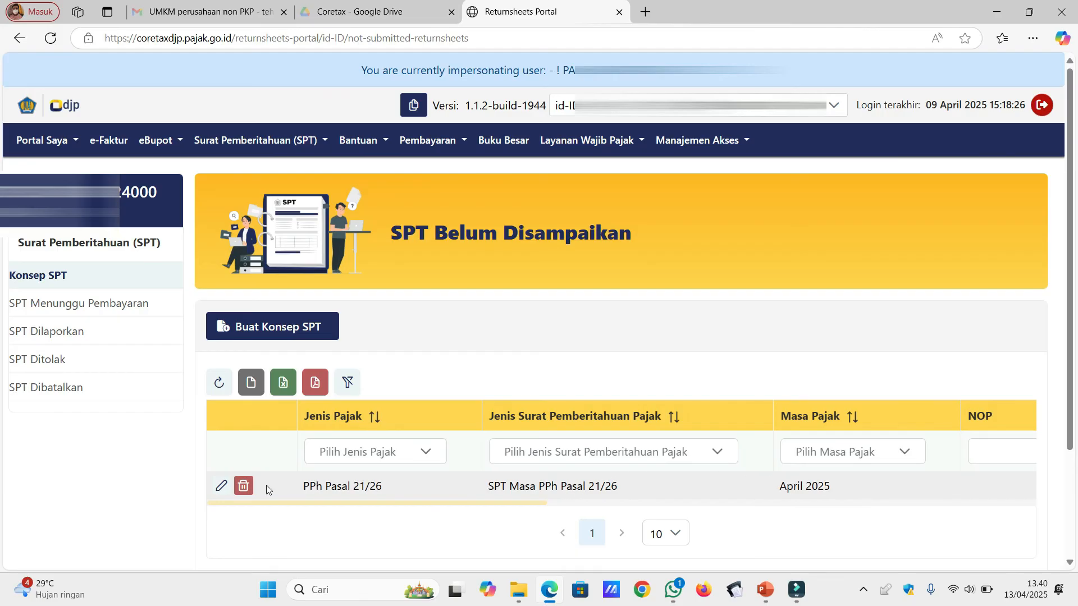
Open the April 2025 draft, view attachments L-IA, L-IB, L-II and L-III, then return to Induk.
click(222, 488)
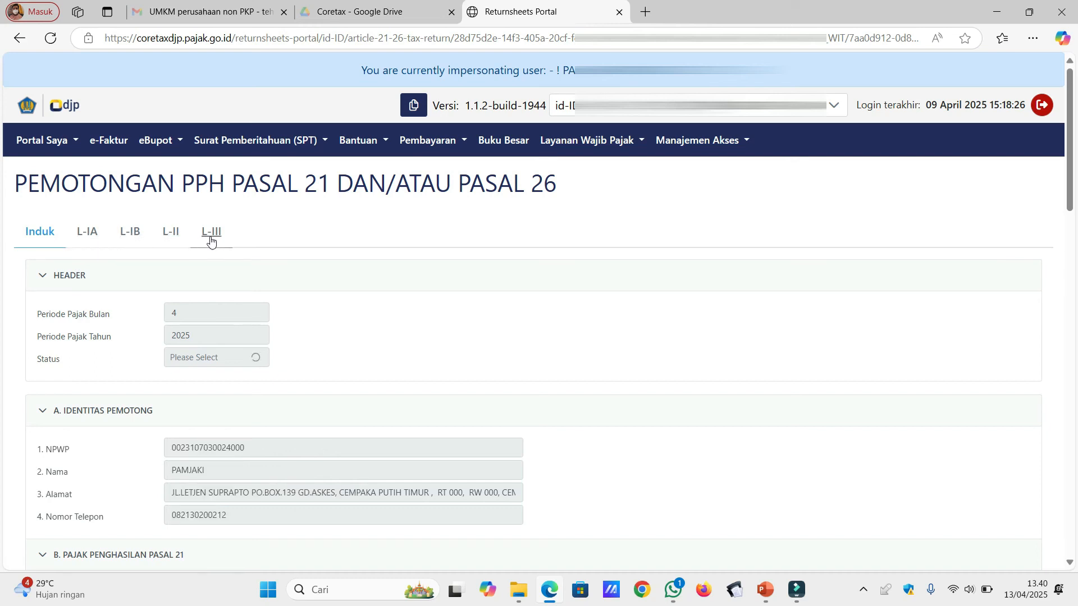
click(86, 236)
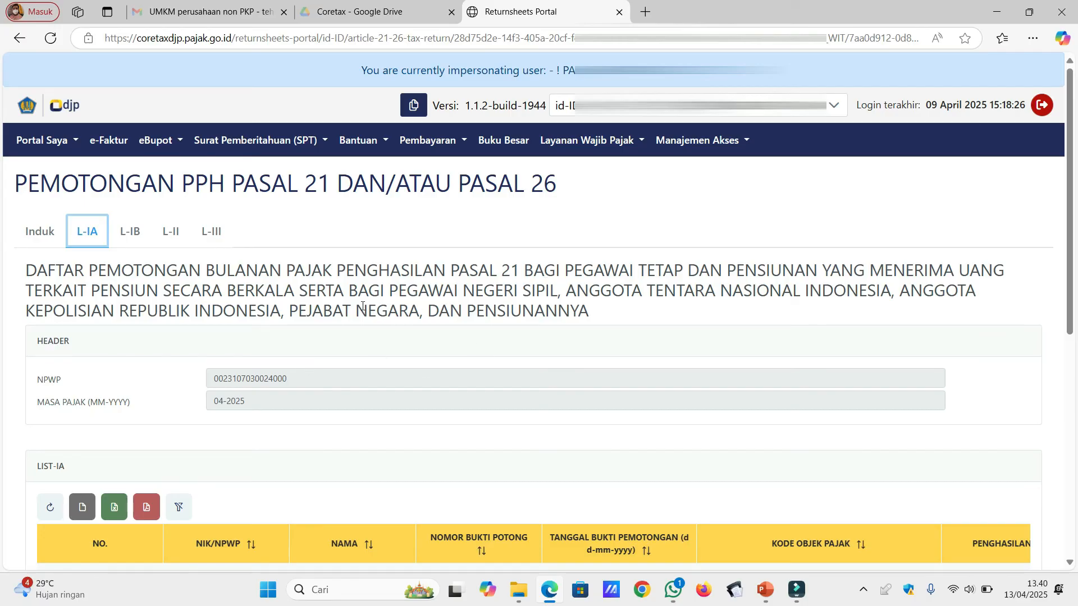
click(140, 237)
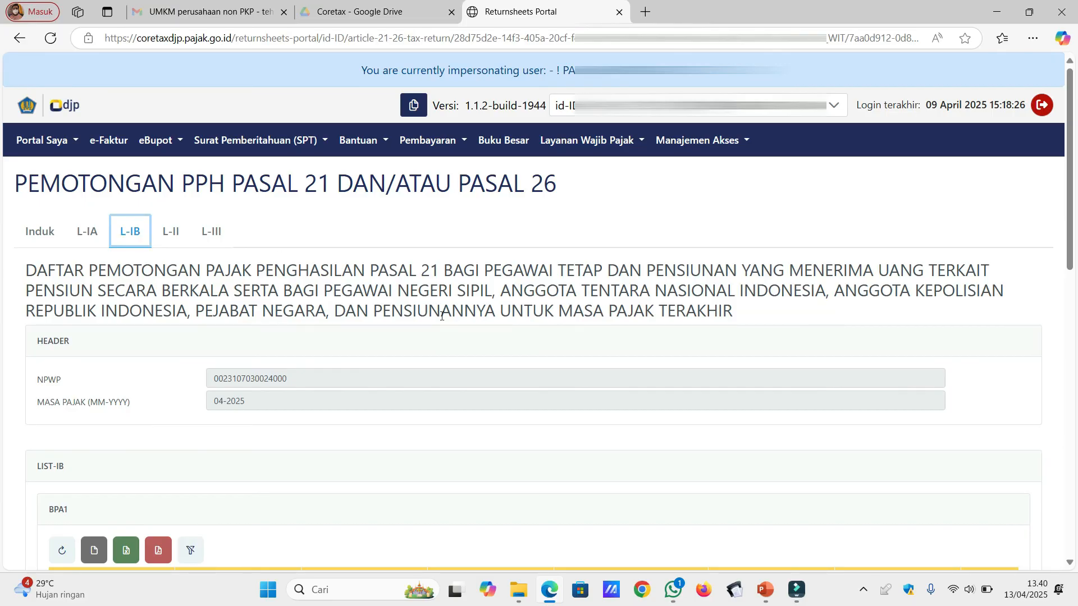
click(171, 234)
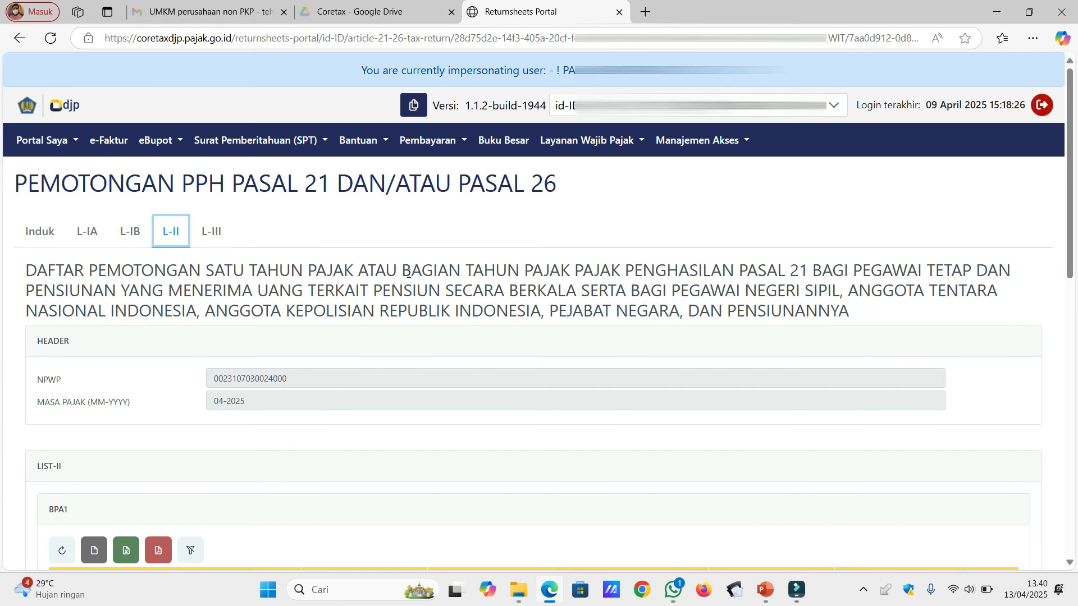
click(220, 238)
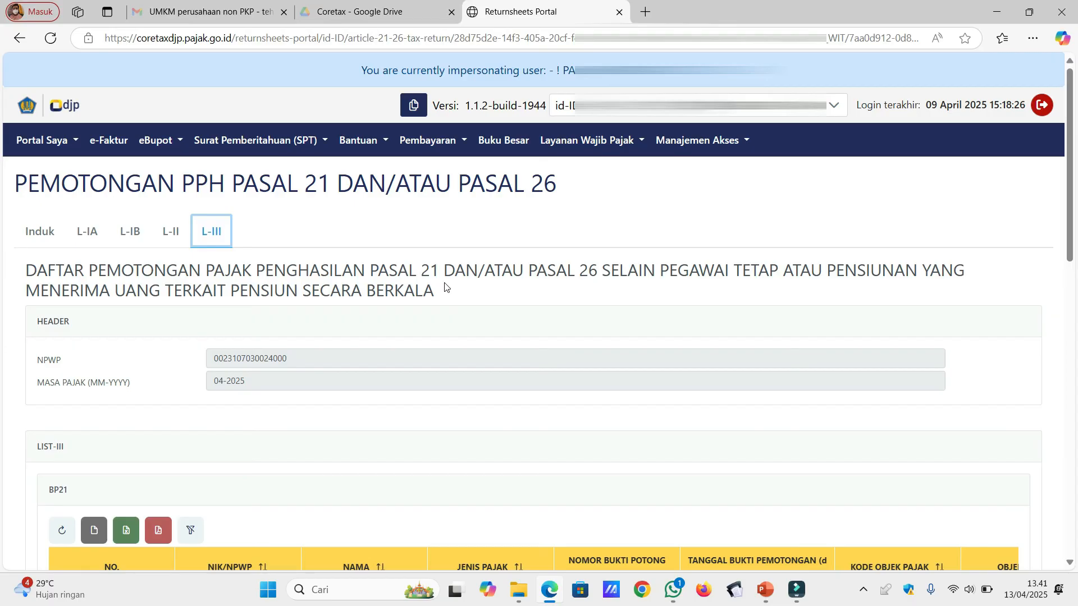
click(41, 232)
click(40, 232)
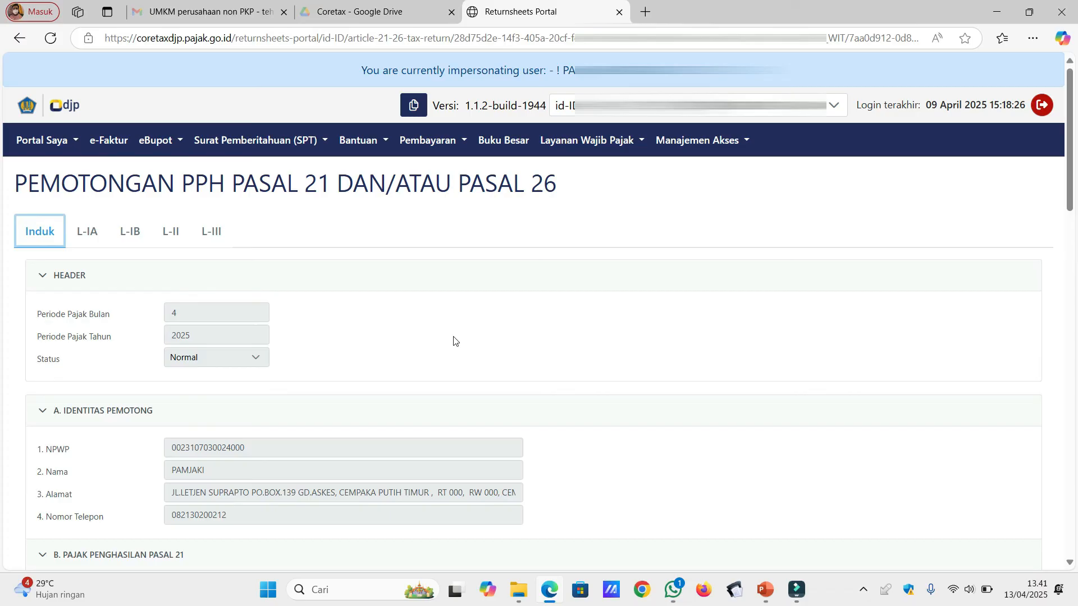
Tick the declaration checkbox in section D of the Induk form.
click(1070, 562)
drag(1072, 563, 1073, 563)
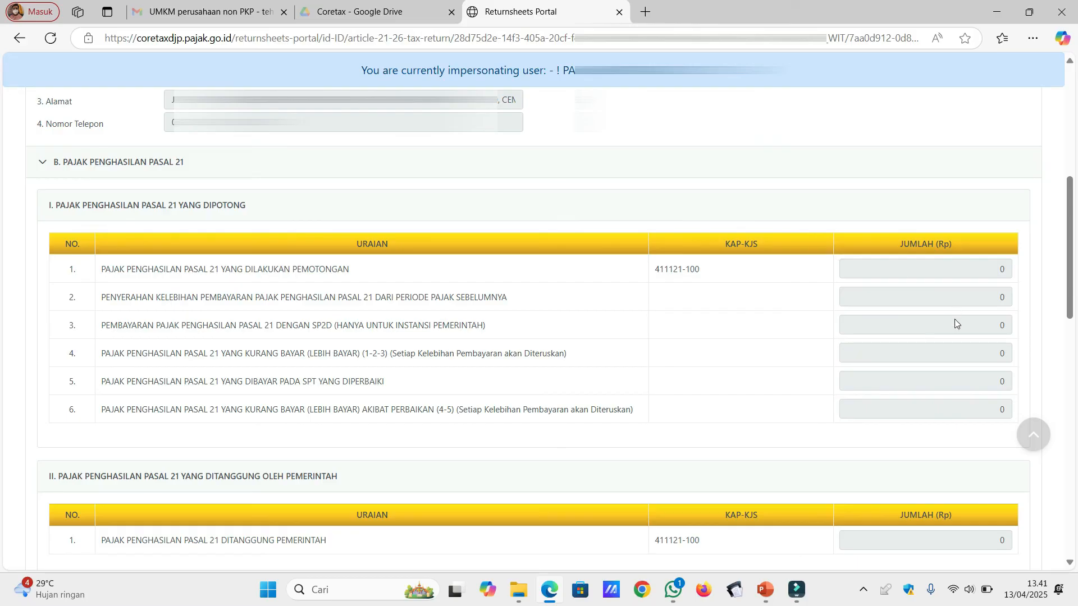
click(1069, 562)
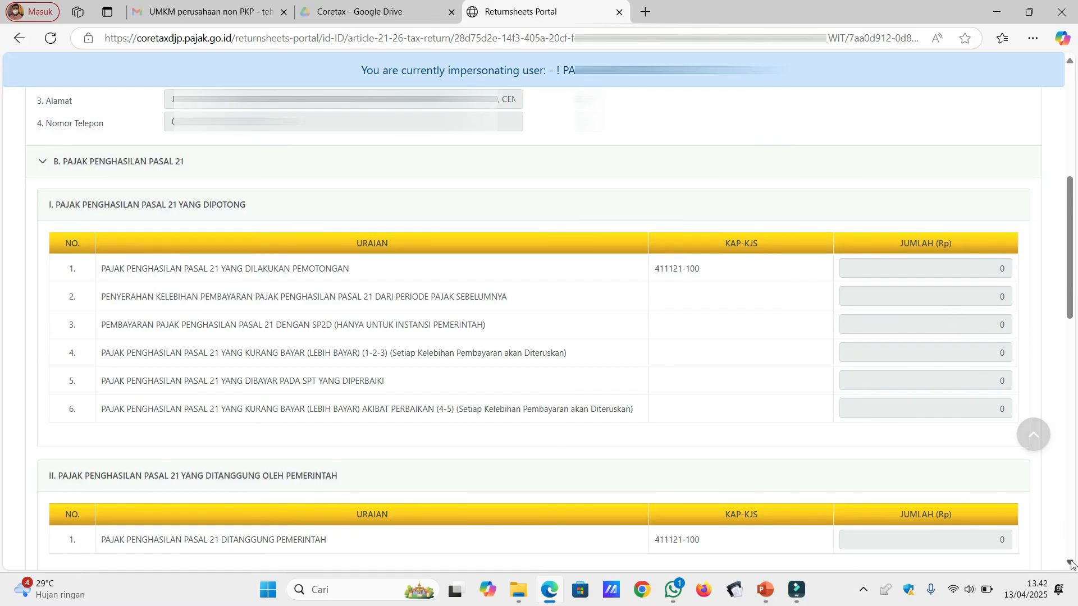
drag(1069, 562, 1071, 564)
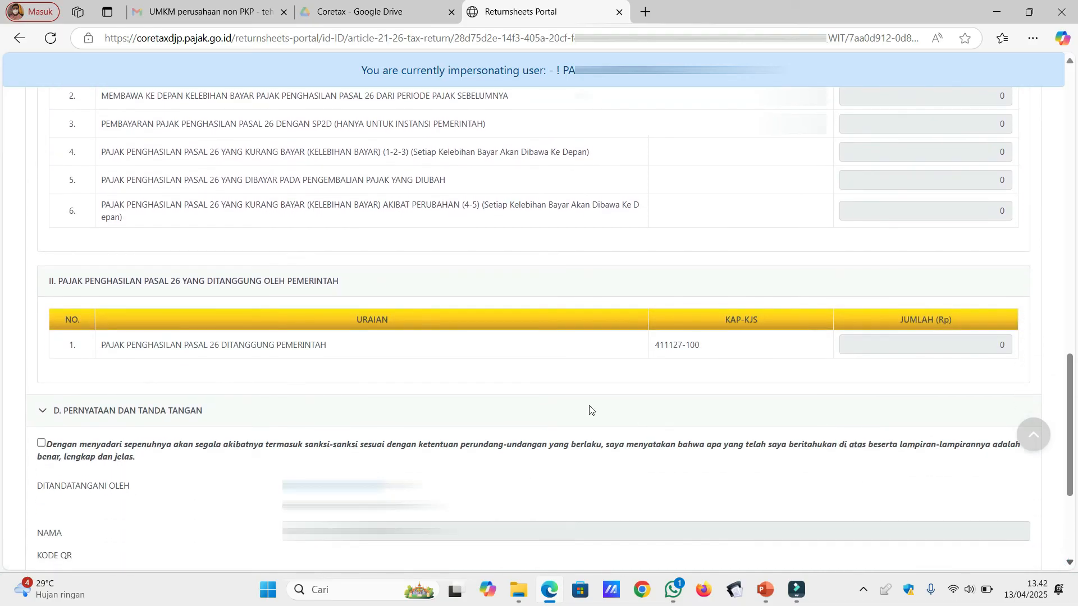
click(42, 444)
click(42, 445)
click(1071, 563)
click(1072, 563)
click(1071, 563)
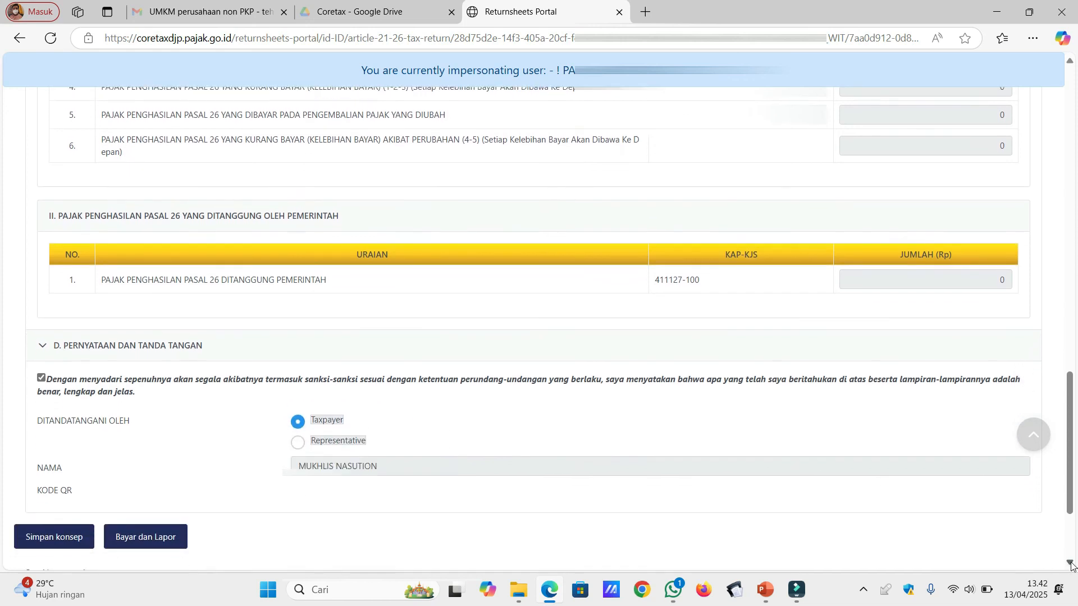
click(1071, 563)
click(1071, 563)
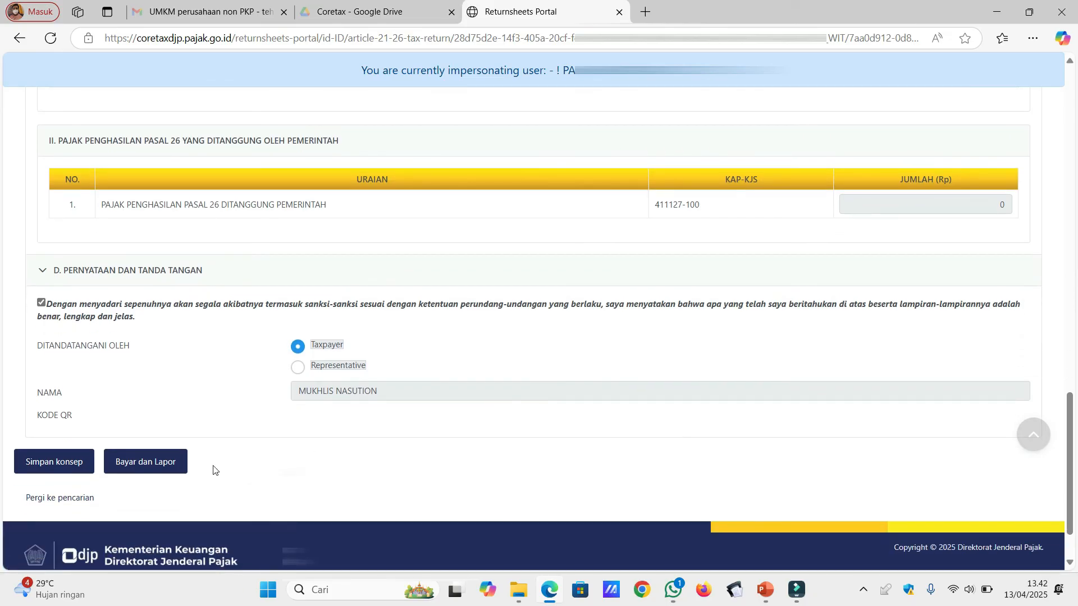